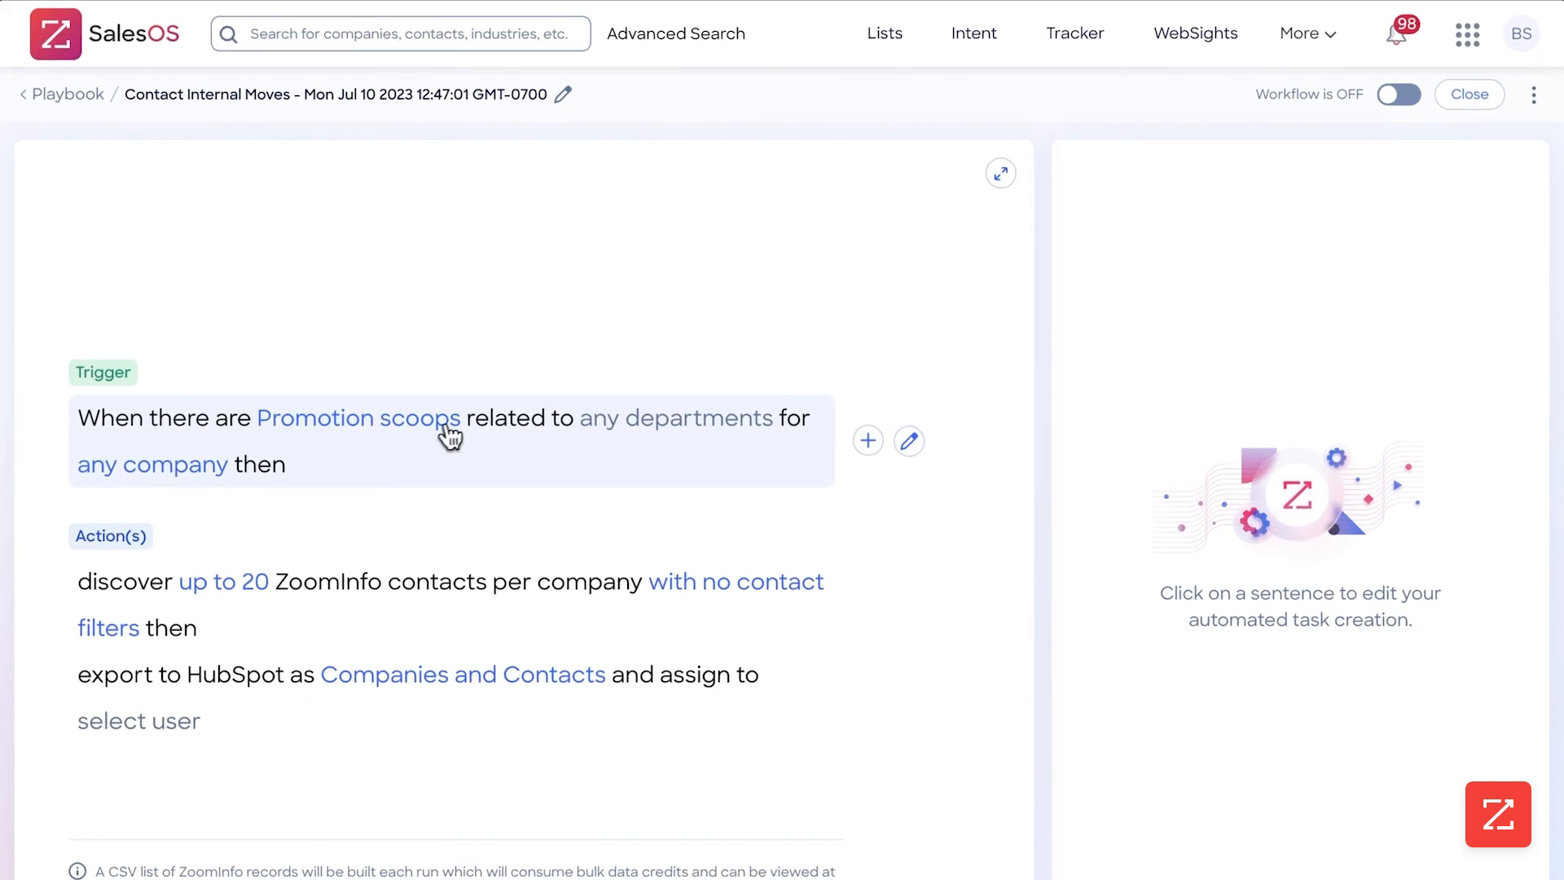
Open the settings of the Promotion scoops trigger and review the available Personnel Scoops types
{"action": "left_click", "coordinate": [438, 436]}
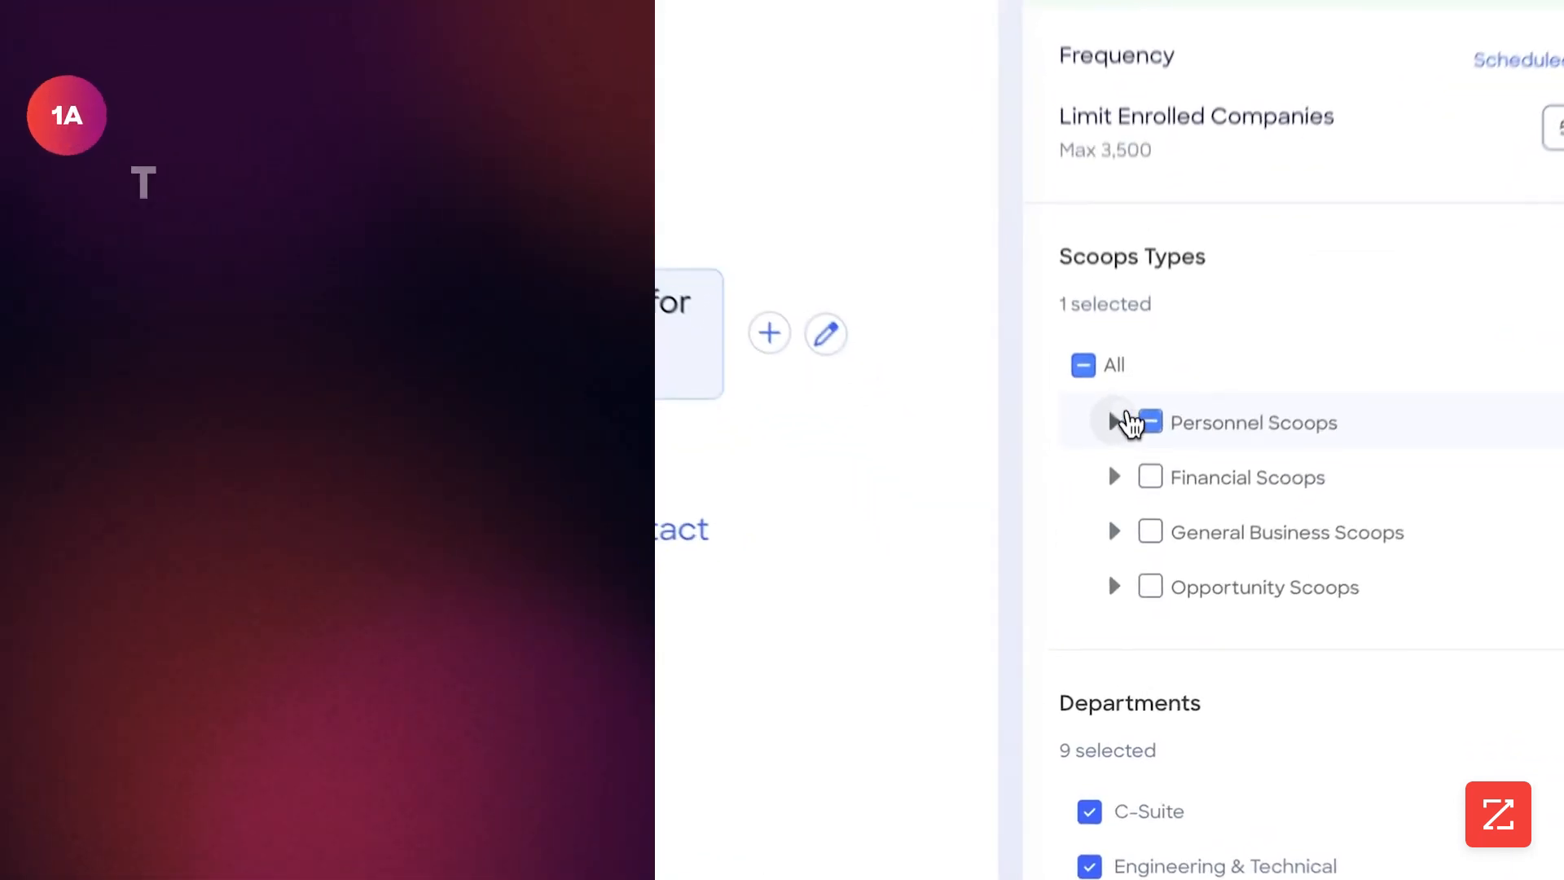
{"action": "left_click", "coordinate": [1119, 505]}
{"action": "scroll", "coordinate": [1175, 566], "scroll_direction": "down", "scroll_amount": 3}
{"action": "scroll", "coordinate": [1196, 555], "scroll_direction": "up", "scroll_amount": 1}
{"action": "scroll", "coordinate": [1258, 464], "scroll_direction": "up", "scroll_amount": 3}
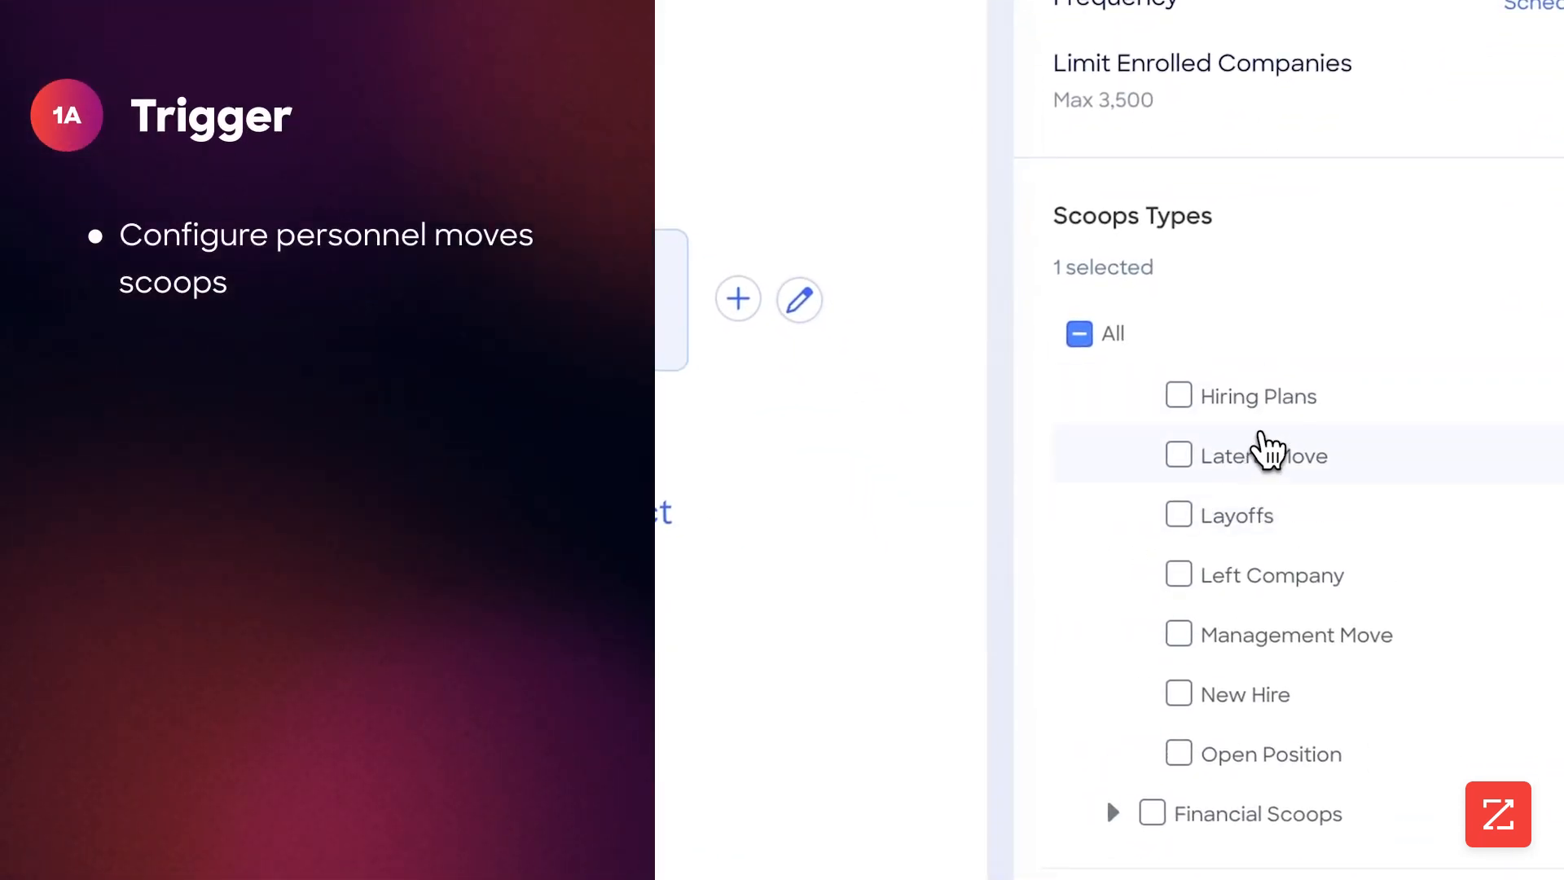
{"action": "left_click", "coordinate": [1113, 385]}
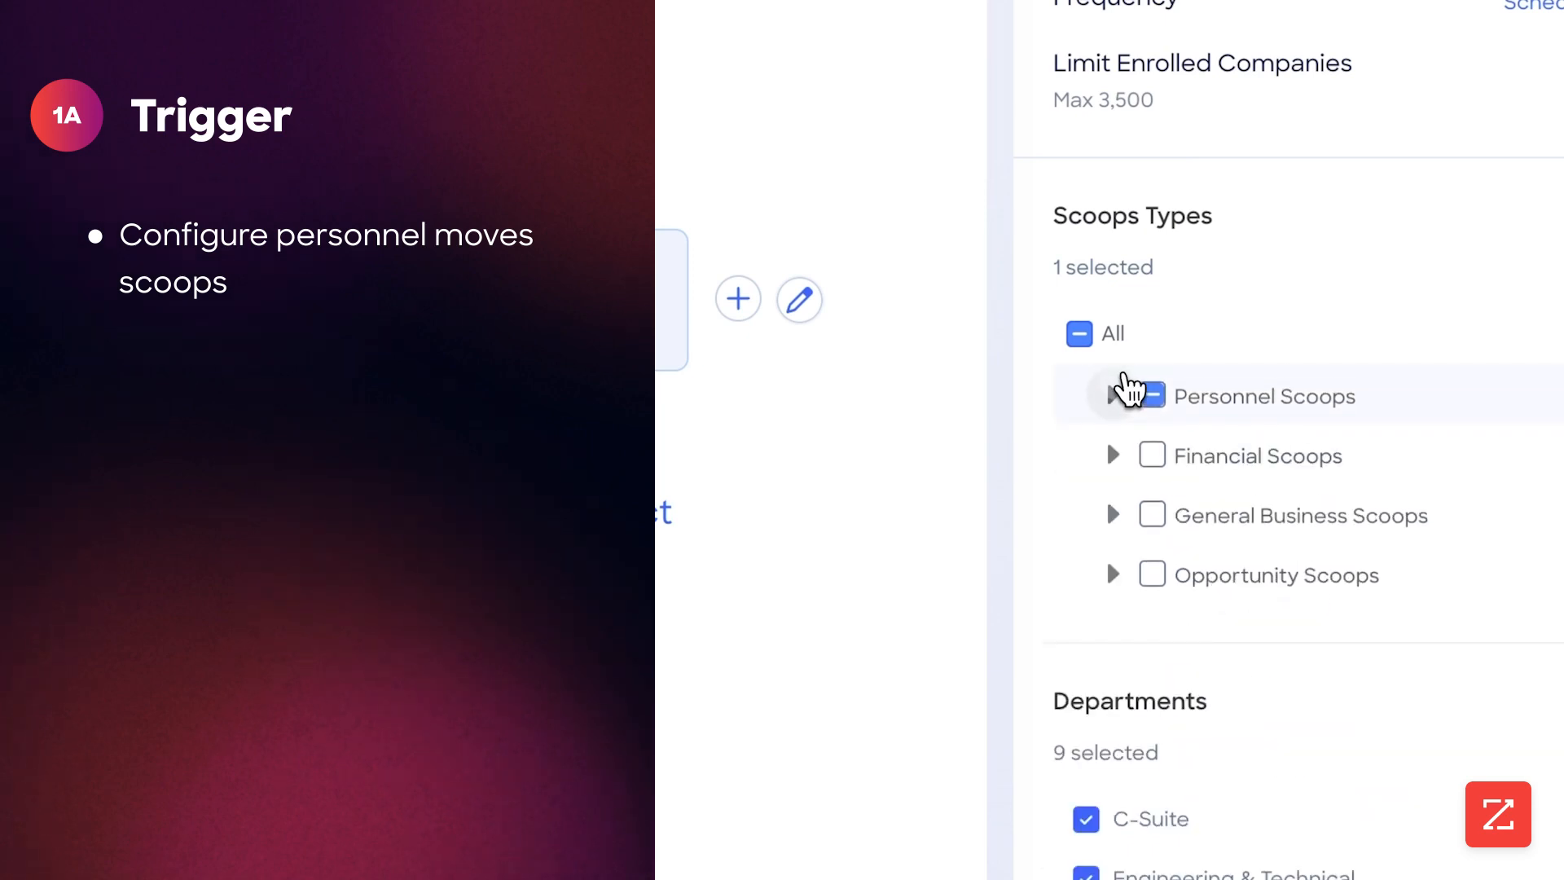
Narrow the trigger's departments to C-Suite, Marketing, Operations and Sales by deselecting Legal, Information Technology, Human Resources, Finance and Engineering & Technical
{"action": "scroll", "coordinate": [1130, 562], "scroll_direction": "down", "scroll_amount": 4}
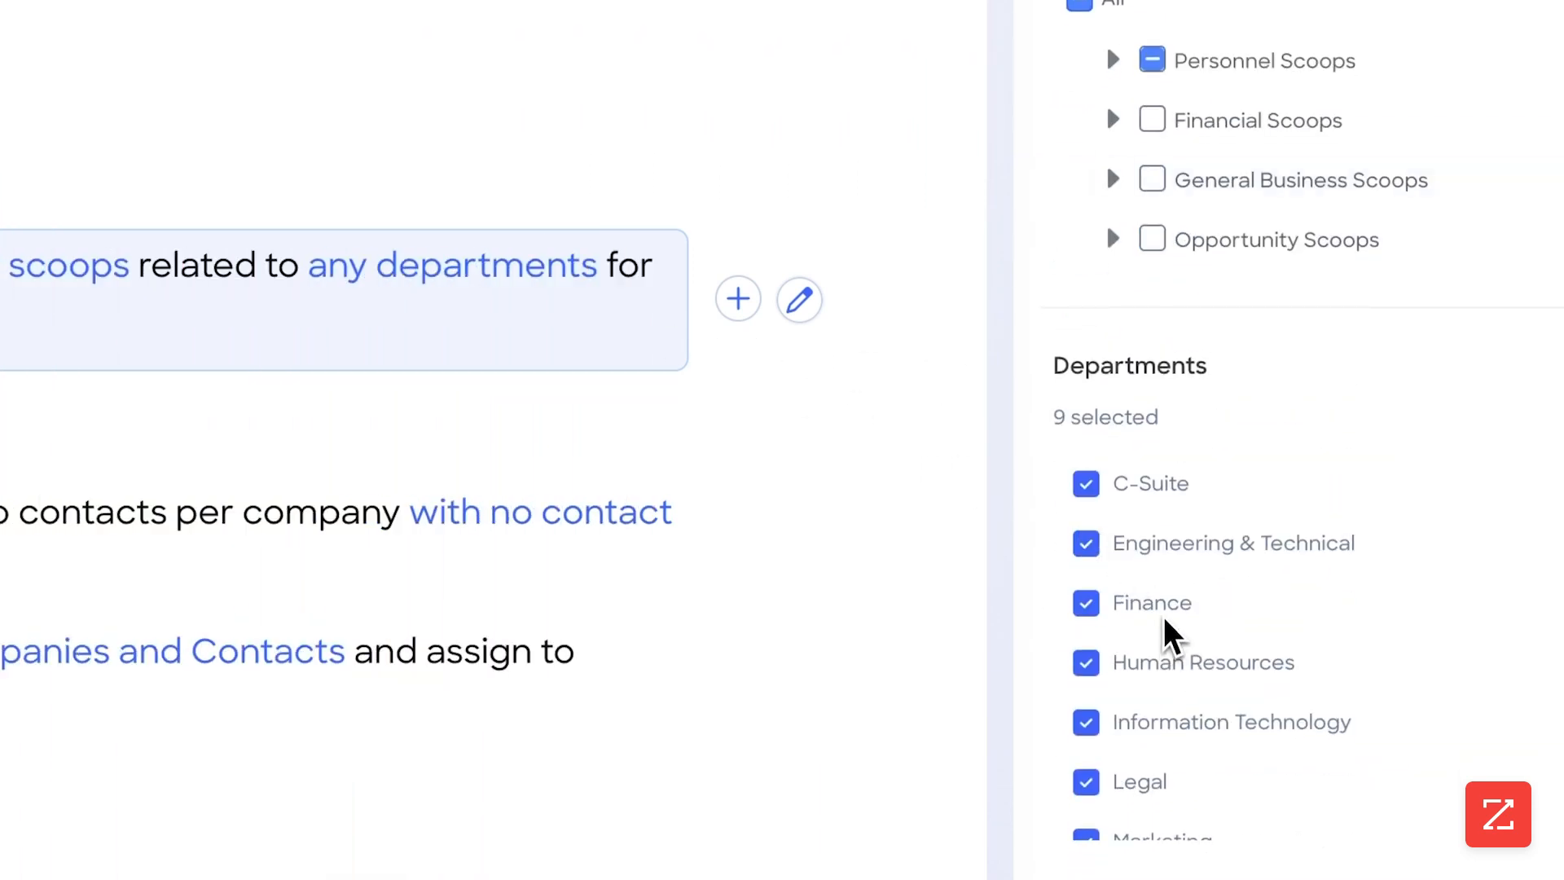
{"action": "scroll", "coordinate": [1177, 632], "scroll_direction": "down", "scroll_amount": 2}
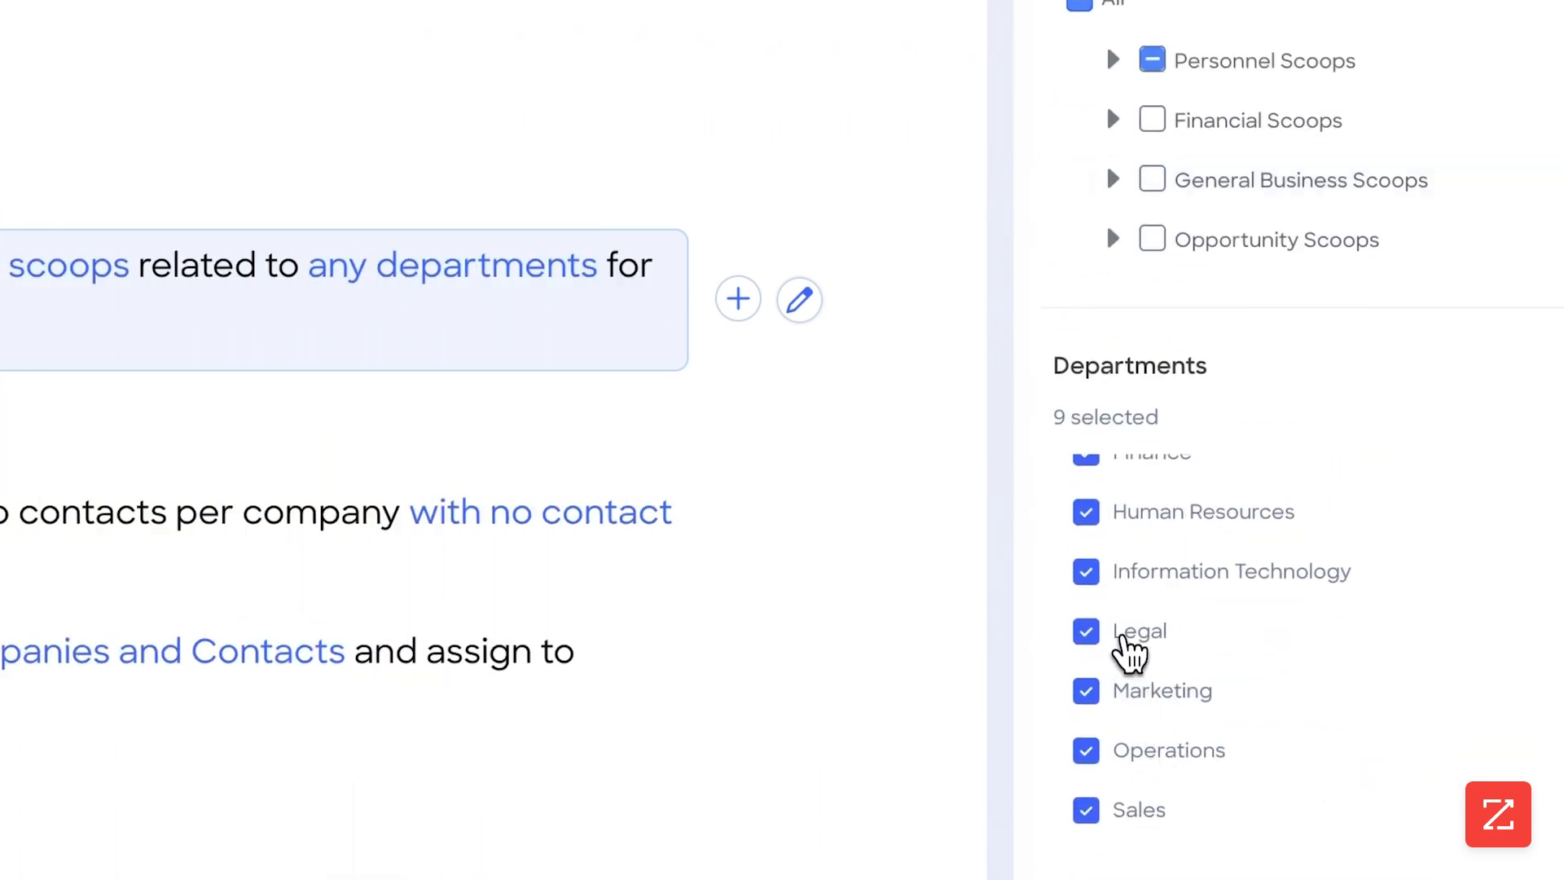
{"action": "left_click", "coordinate": [1123, 637]}
{"action": "left_click", "coordinate": [1117, 575]}
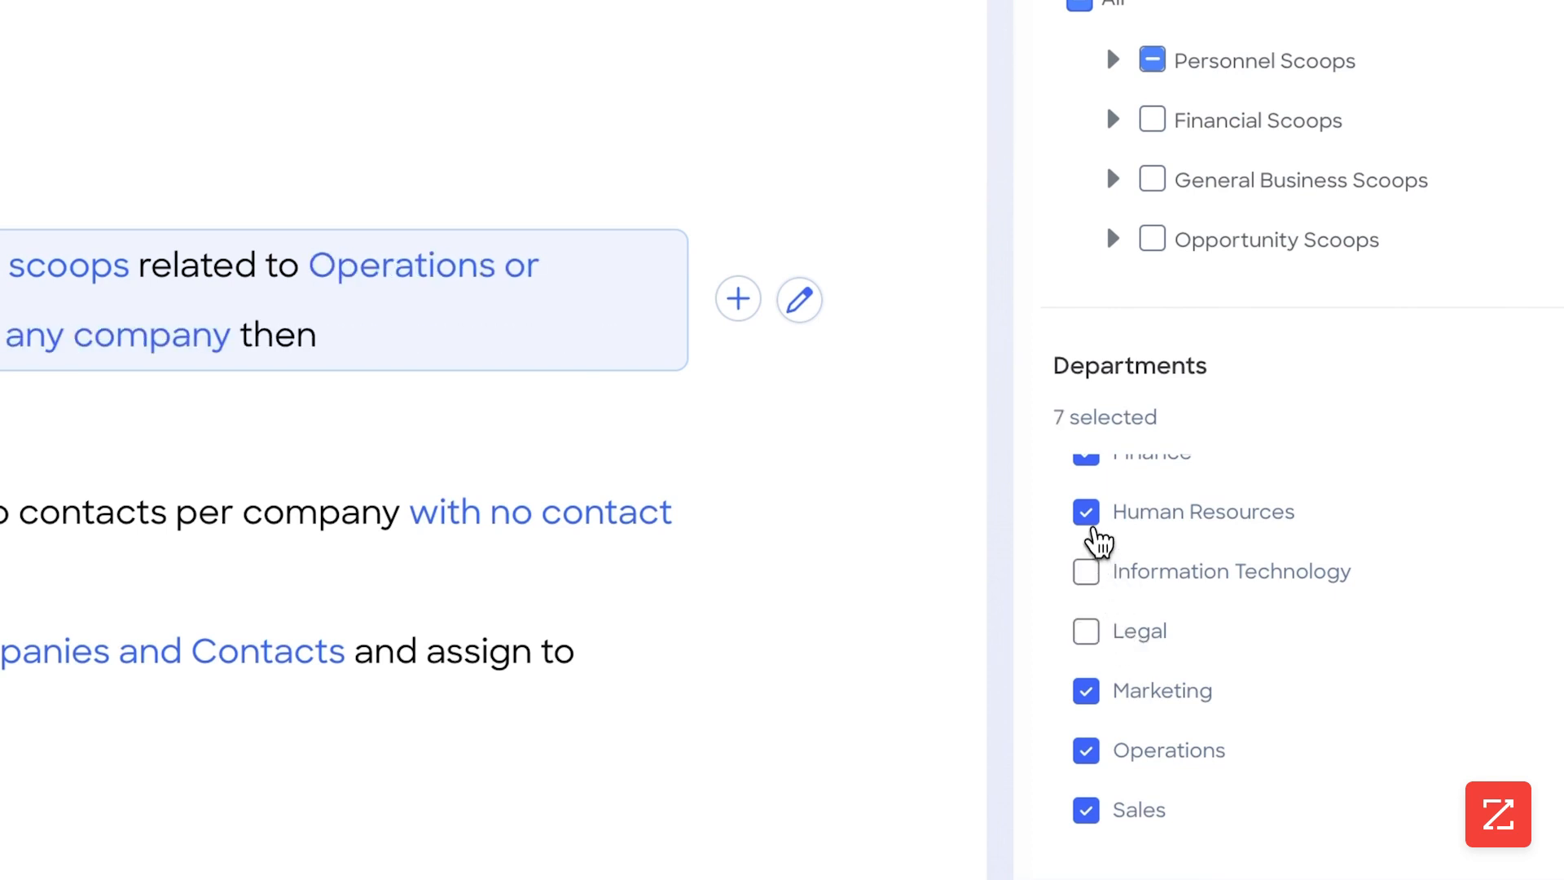
{"action": "left_click", "coordinate": [1088, 515]}
{"action": "scroll", "coordinate": [1107, 570], "scroll_direction": "up", "scroll_amount": 2}
{"action": "left_click", "coordinate": [1098, 602]}
{"action": "left_click", "coordinate": [1088, 544]}
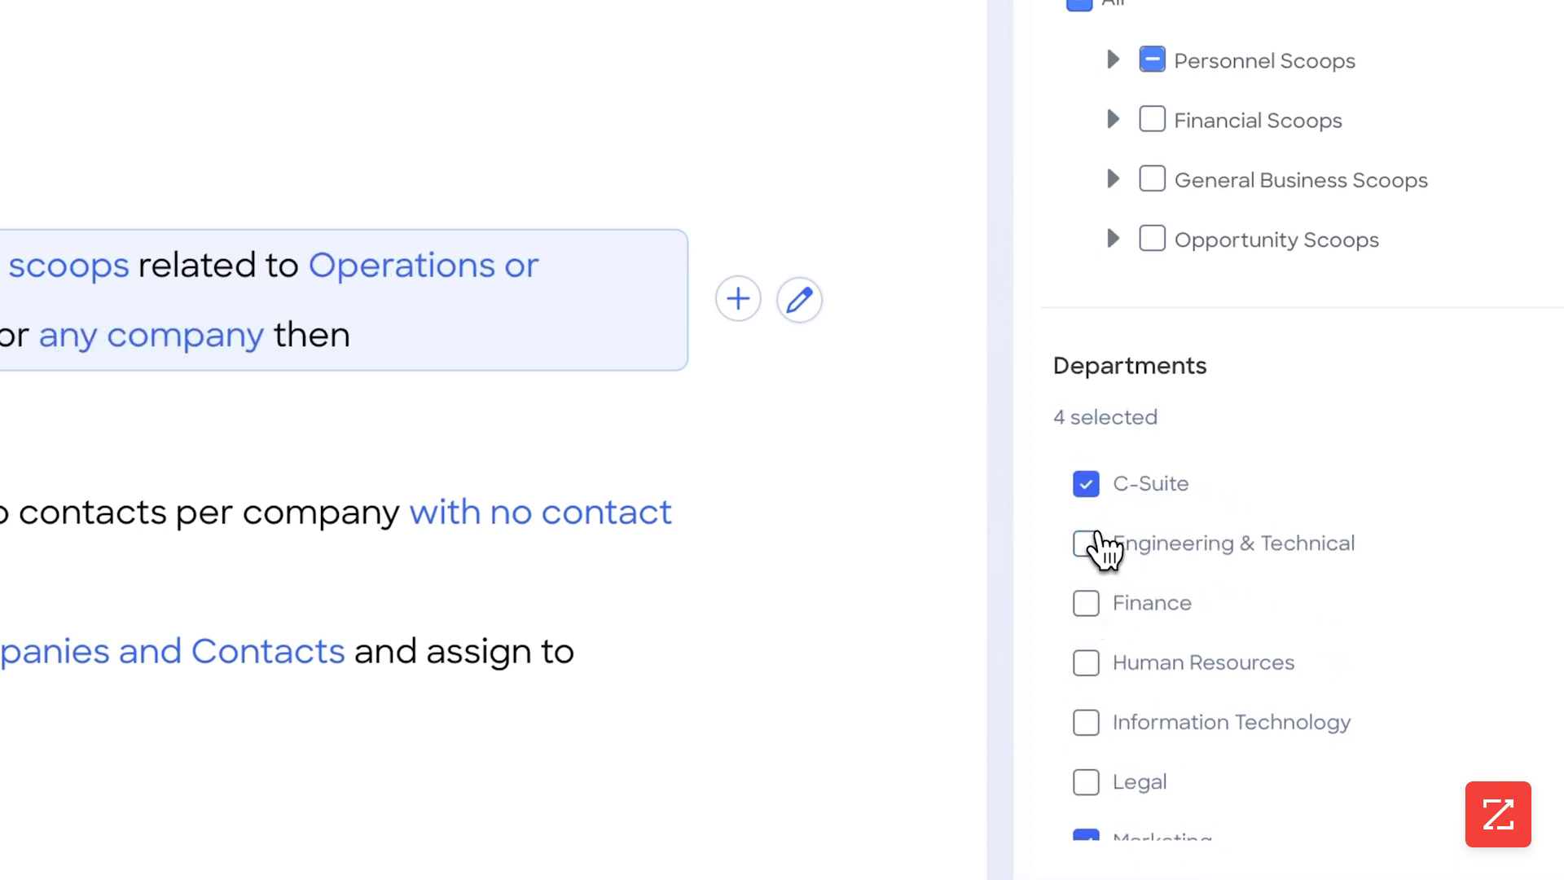
{"action": "scroll", "coordinate": [1107, 562], "scroll_direction": "down", "scroll_amount": 2}
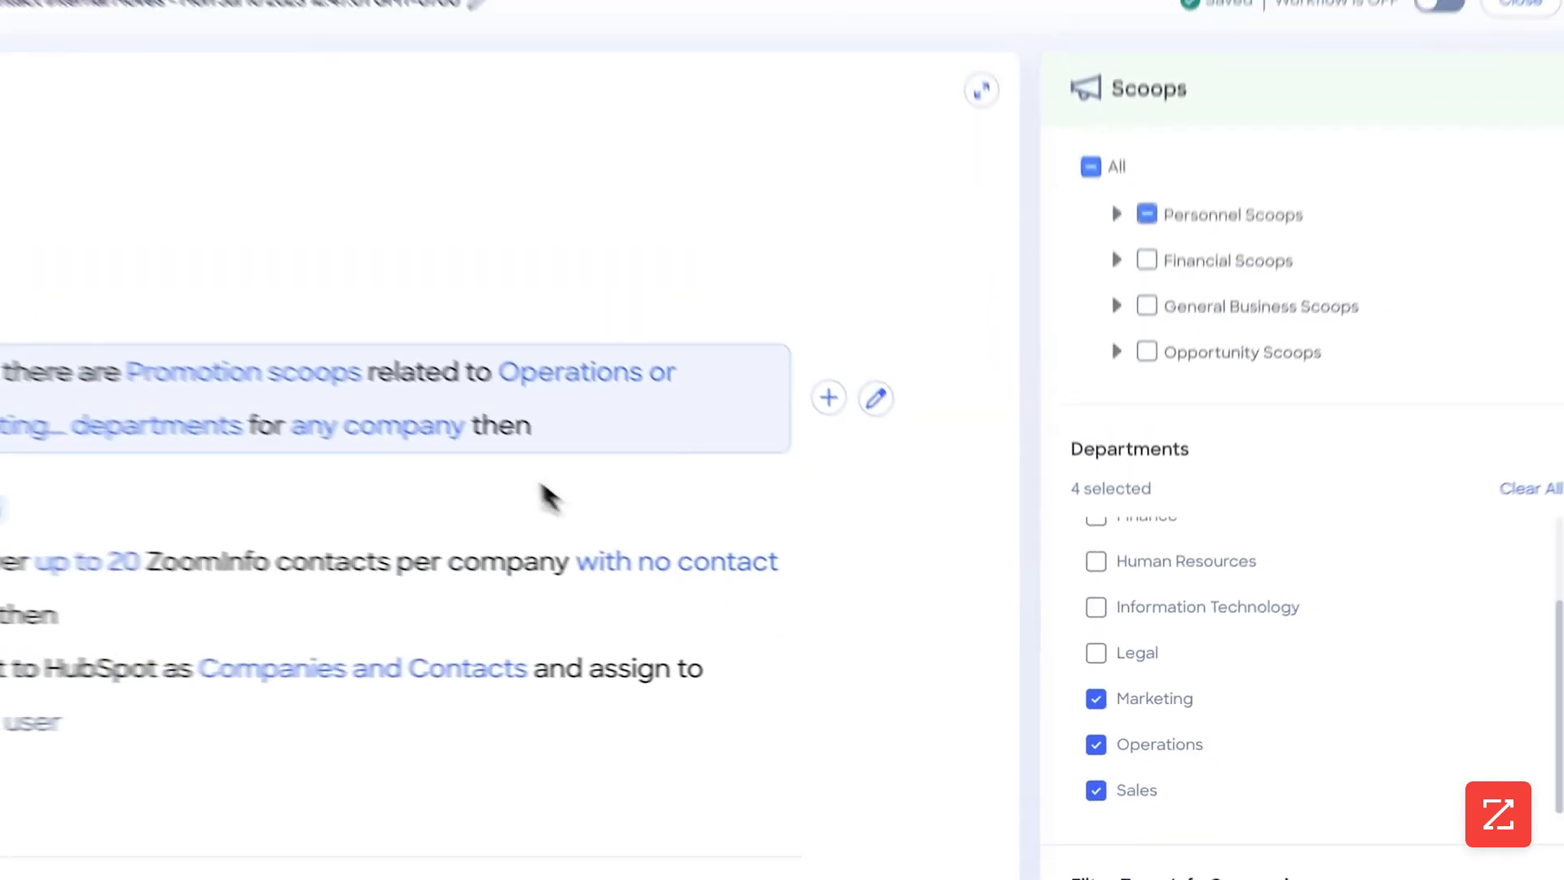
Filter the trigger's ZoomInfo companies by the Manufacturing, Retail and Software industries
{"action": "left_click", "coordinate": [1271, 875]}
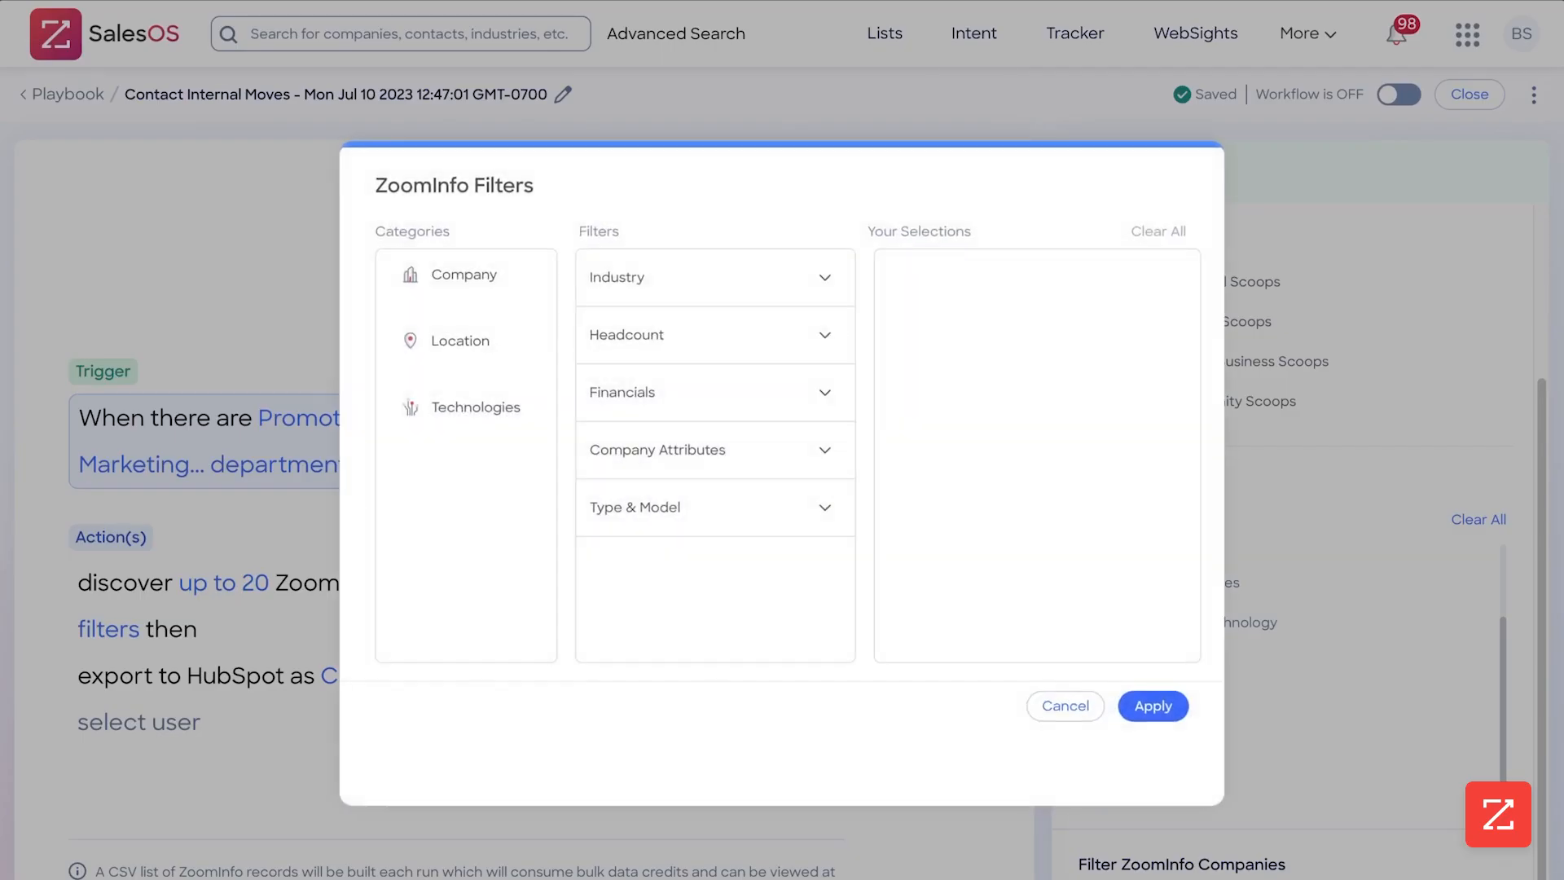
{"action": "left_click", "coordinate": [753, 297]}
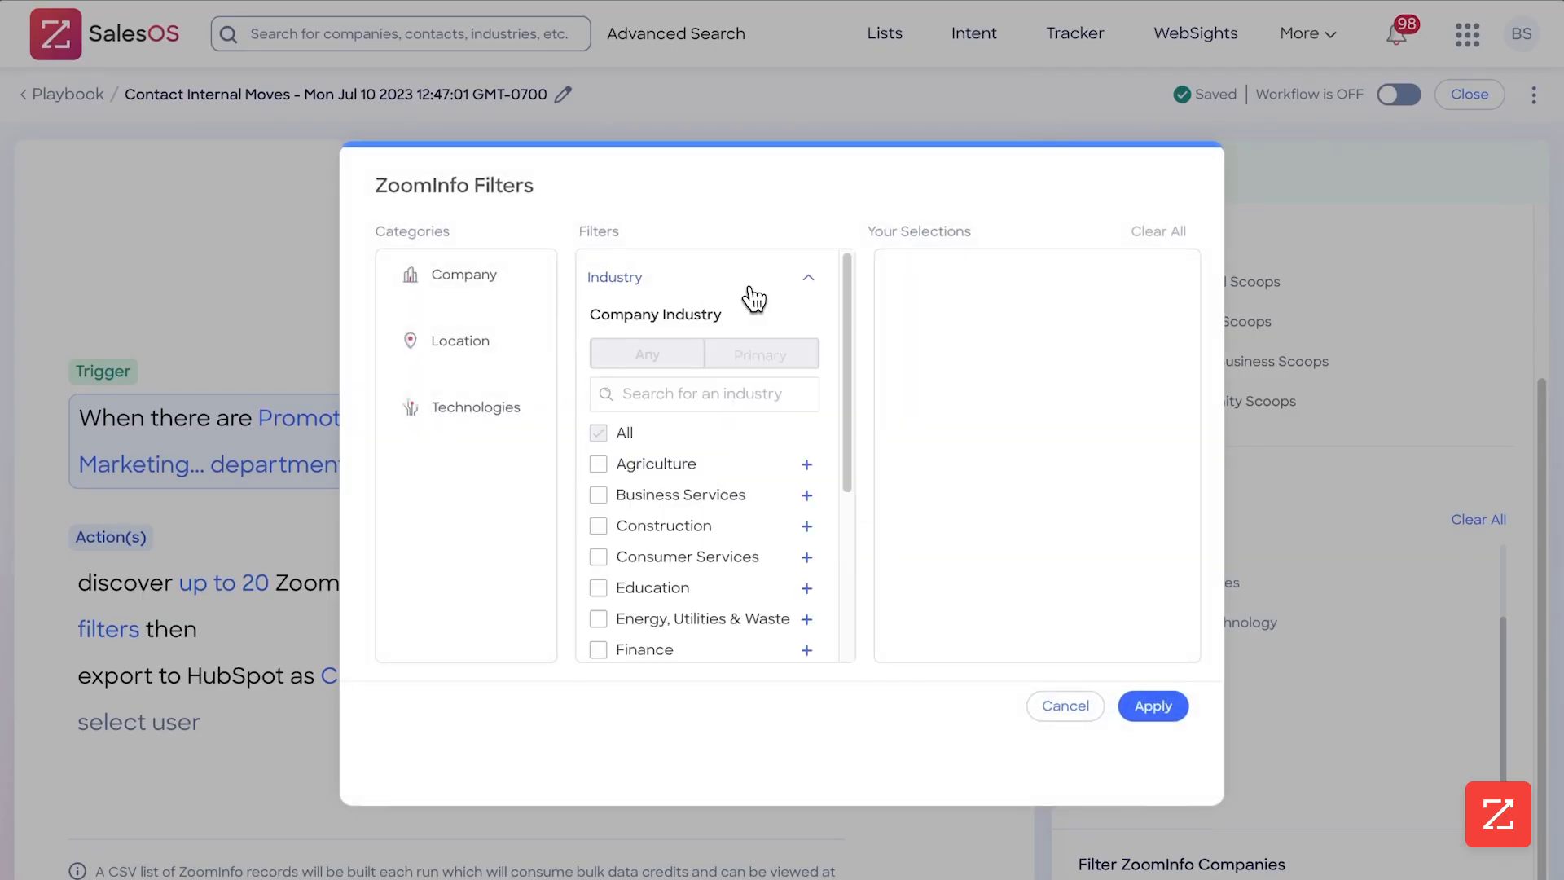
{"action": "scroll", "coordinate": [717, 443], "scroll_direction": "down", "scroll_amount": 3}
{"action": "left_click", "coordinate": [741, 417]}
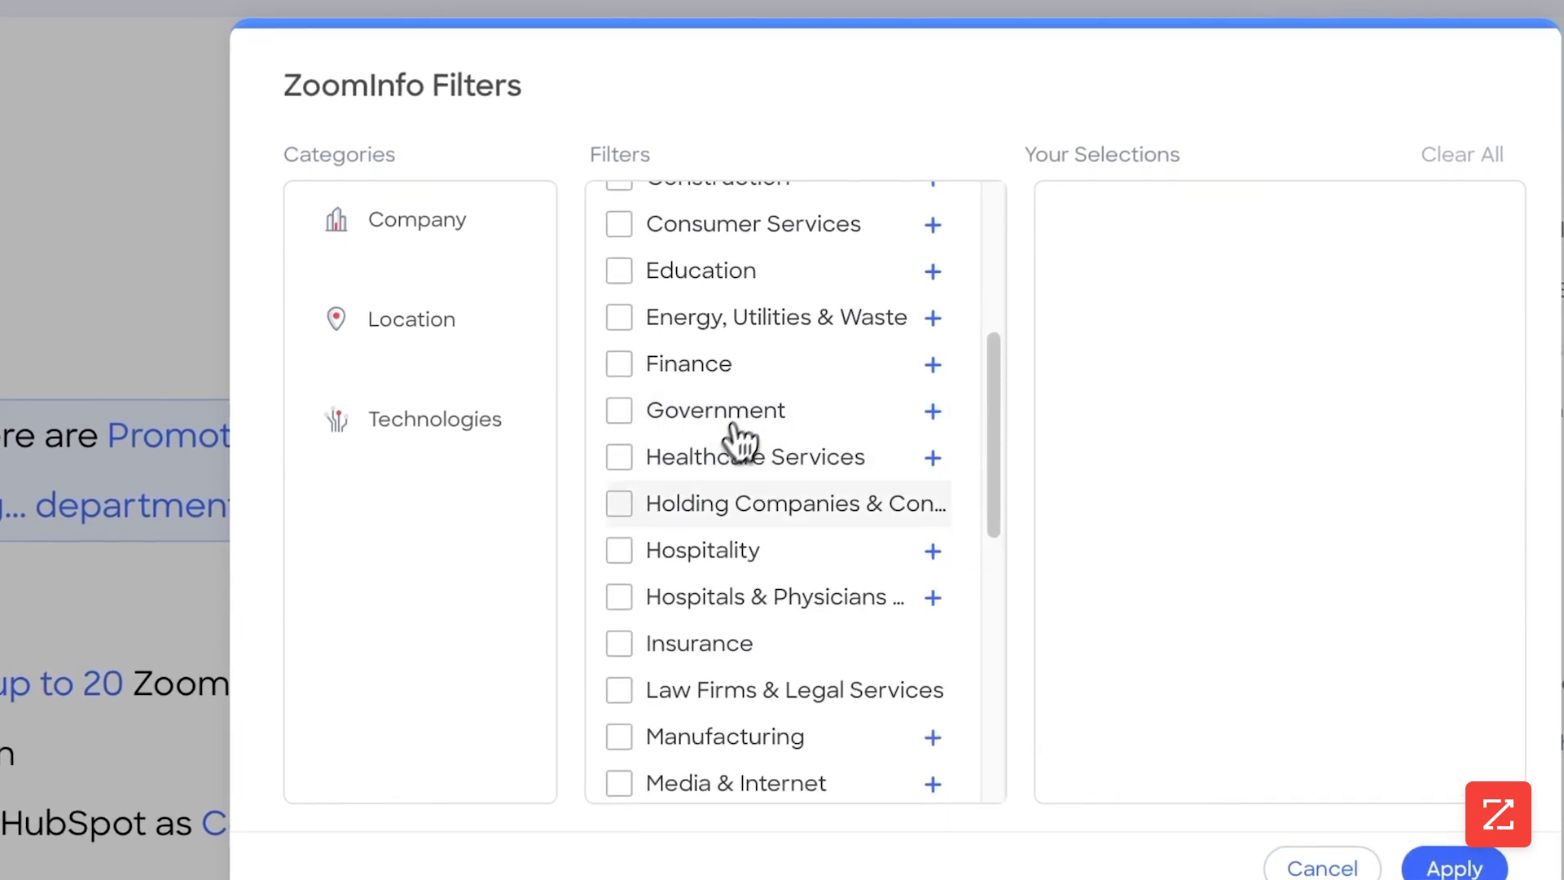
{"action": "scroll", "coordinate": [698, 559], "scroll_direction": "down", "scroll_amount": 3}
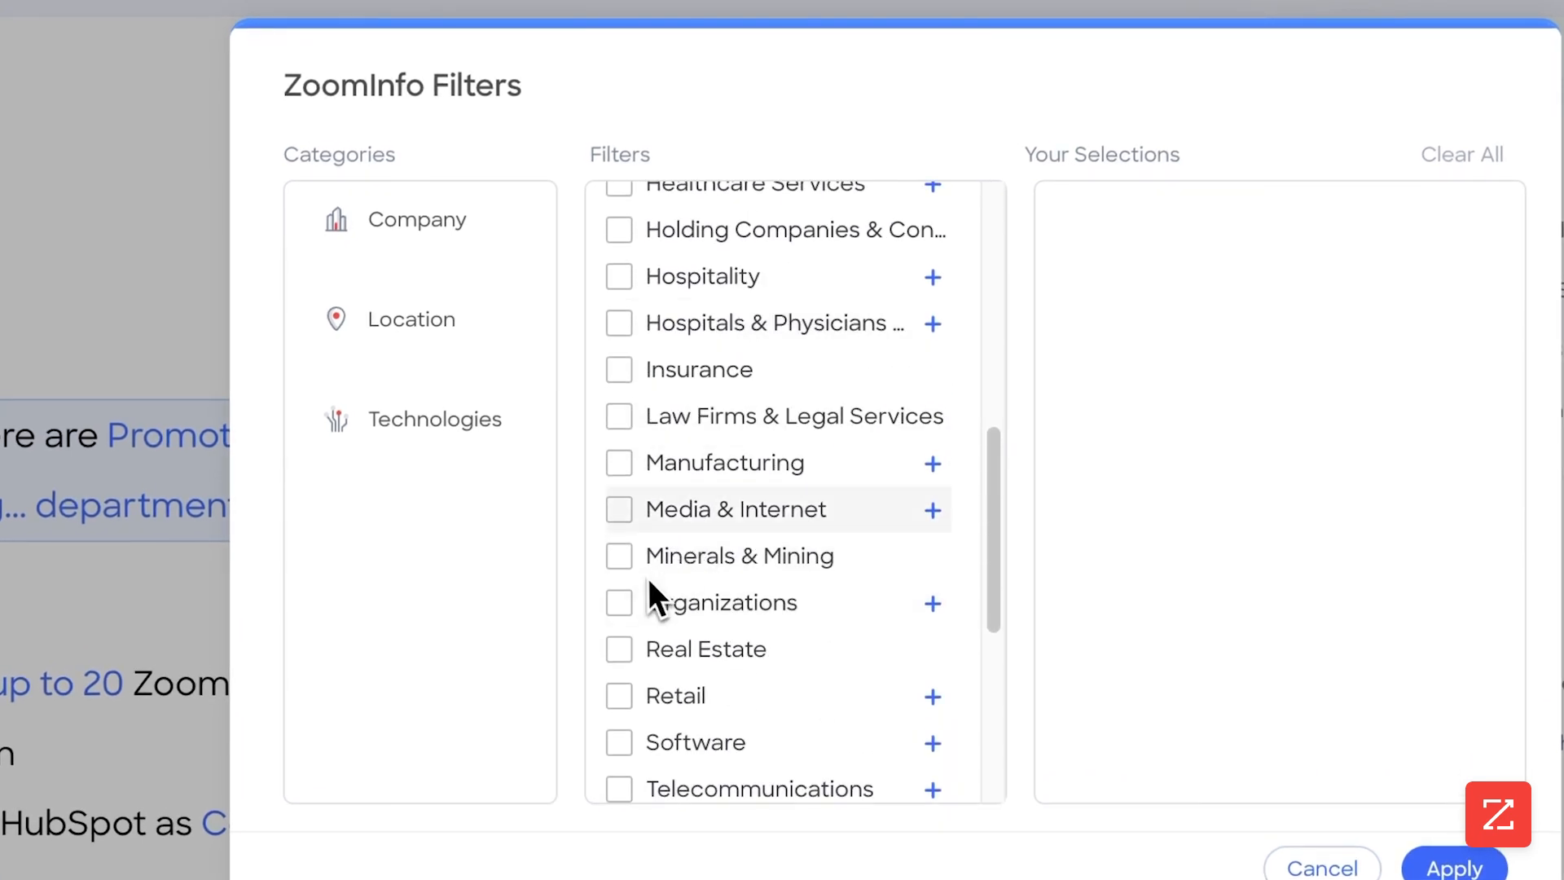
{"action": "left_click", "coordinate": [619, 464]}
{"action": "scroll", "coordinate": [765, 516], "scroll_direction": "down", "scroll_amount": 3}
{"action": "left_click", "coordinate": [619, 479]}
{"action": "left_click", "coordinate": [619, 526]}
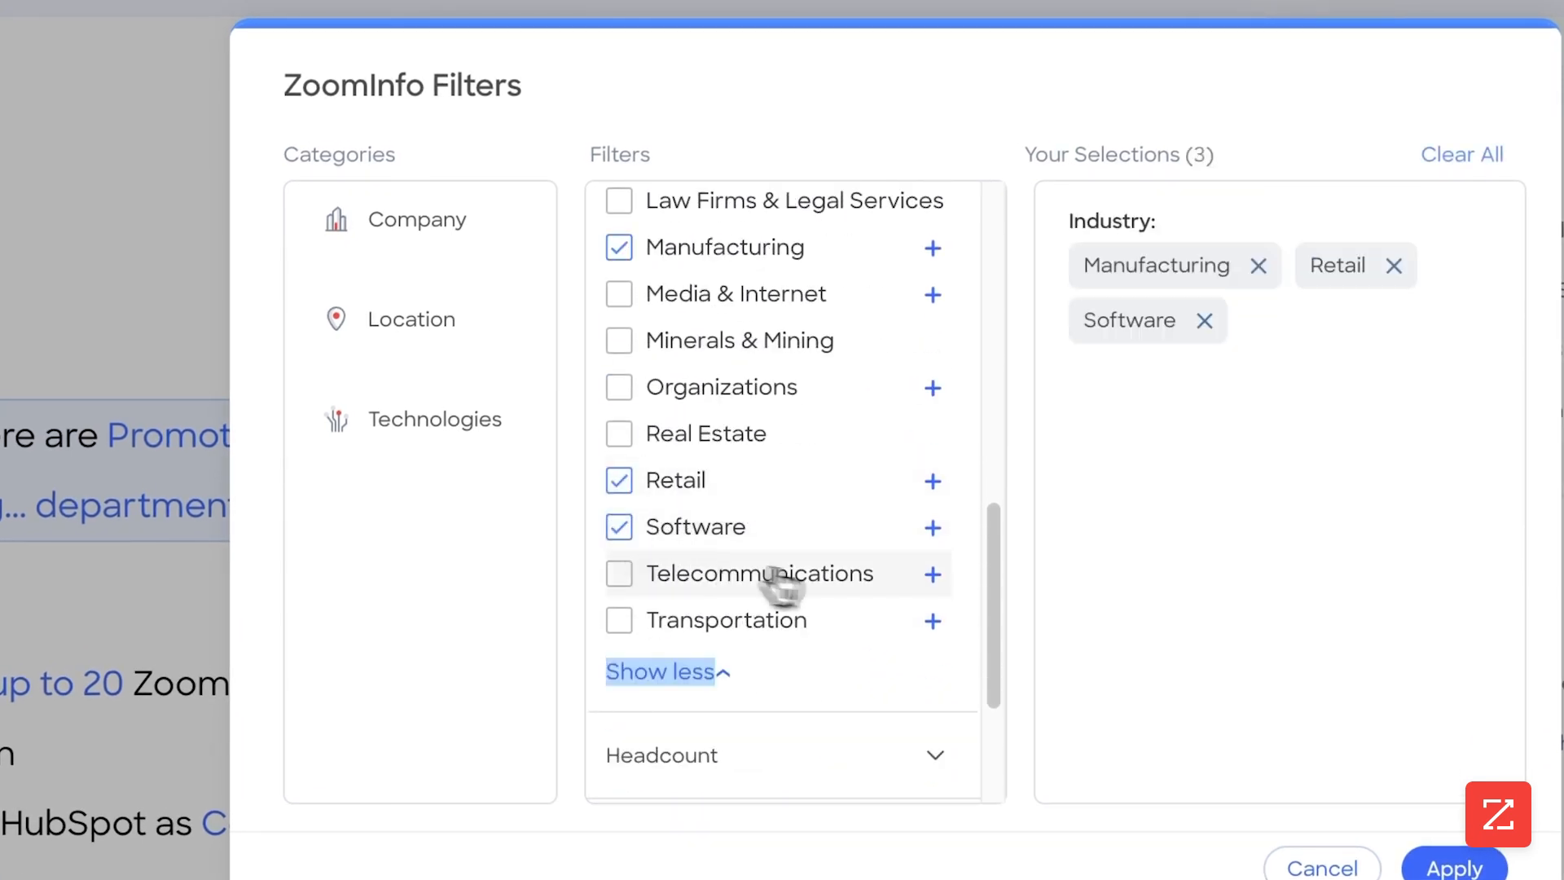
Set the company headcount filter to an employee count from 1K to 5K
{"action": "scroll", "coordinate": [806, 582], "scroll_direction": "down", "scroll_amount": 3}
{"action": "scroll", "coordinate": [814, 570], "scroll_direction": "up", "scroll_amount": 1}
{"action": "left_click", "coordinate": [813, 566]}
{"action": "scroll", "coordinate": [806, 595], "scroll_direction": "down", "scroll_amount": 3}
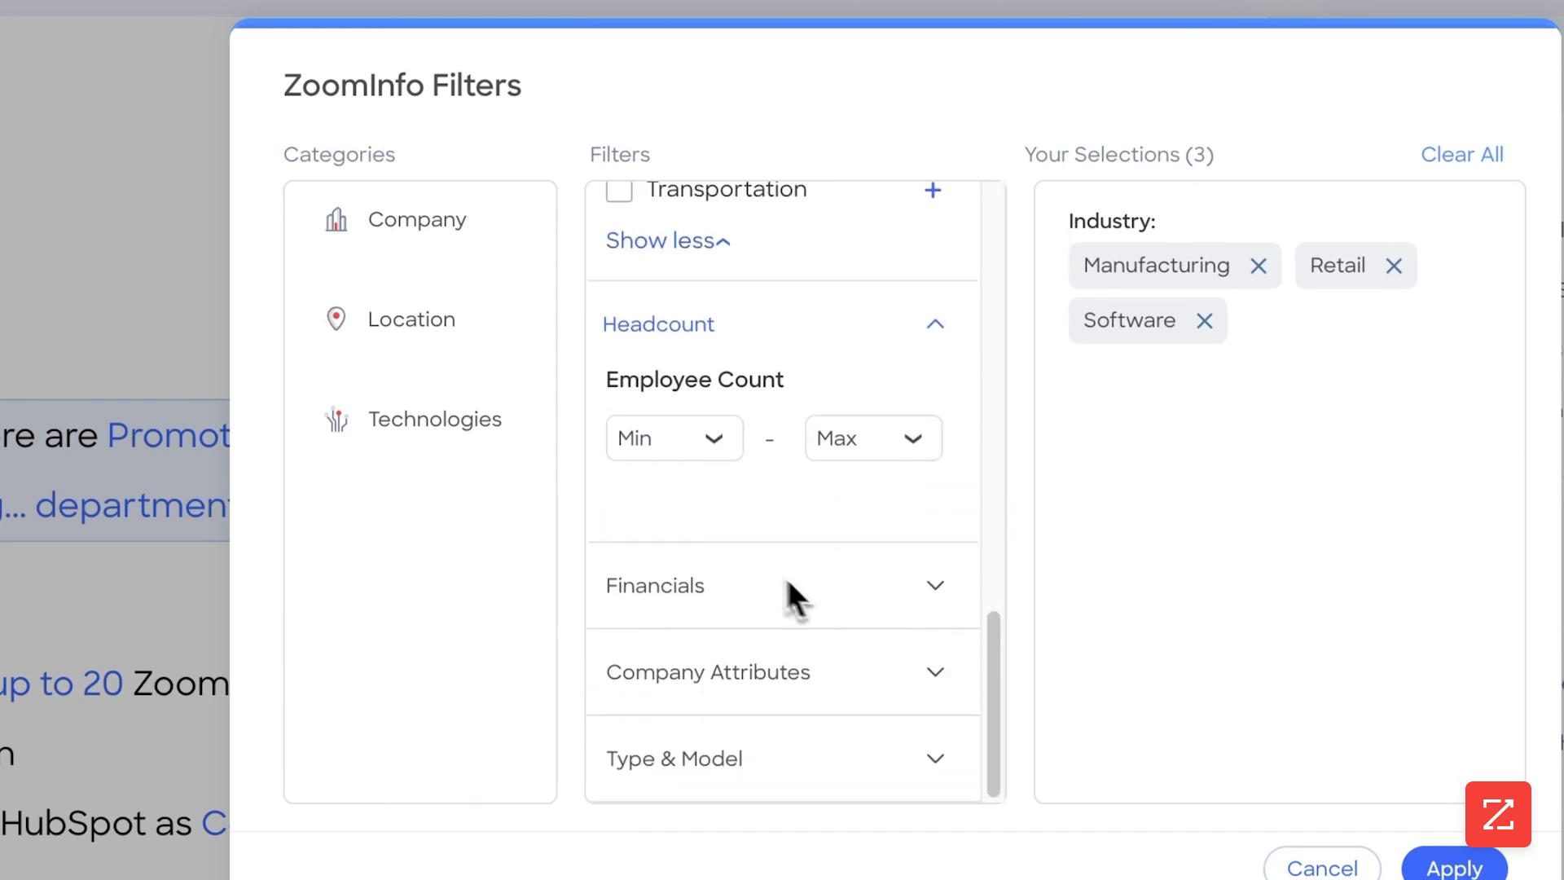
{"action": "left_click", "coordinate": [691, 452]}
{"action": "scroll", "coordinate": [685, 603], "scroll_direction": "down", "scroll_amount": 3}
{"action": "left_click", "coordinate": [677, 511]}
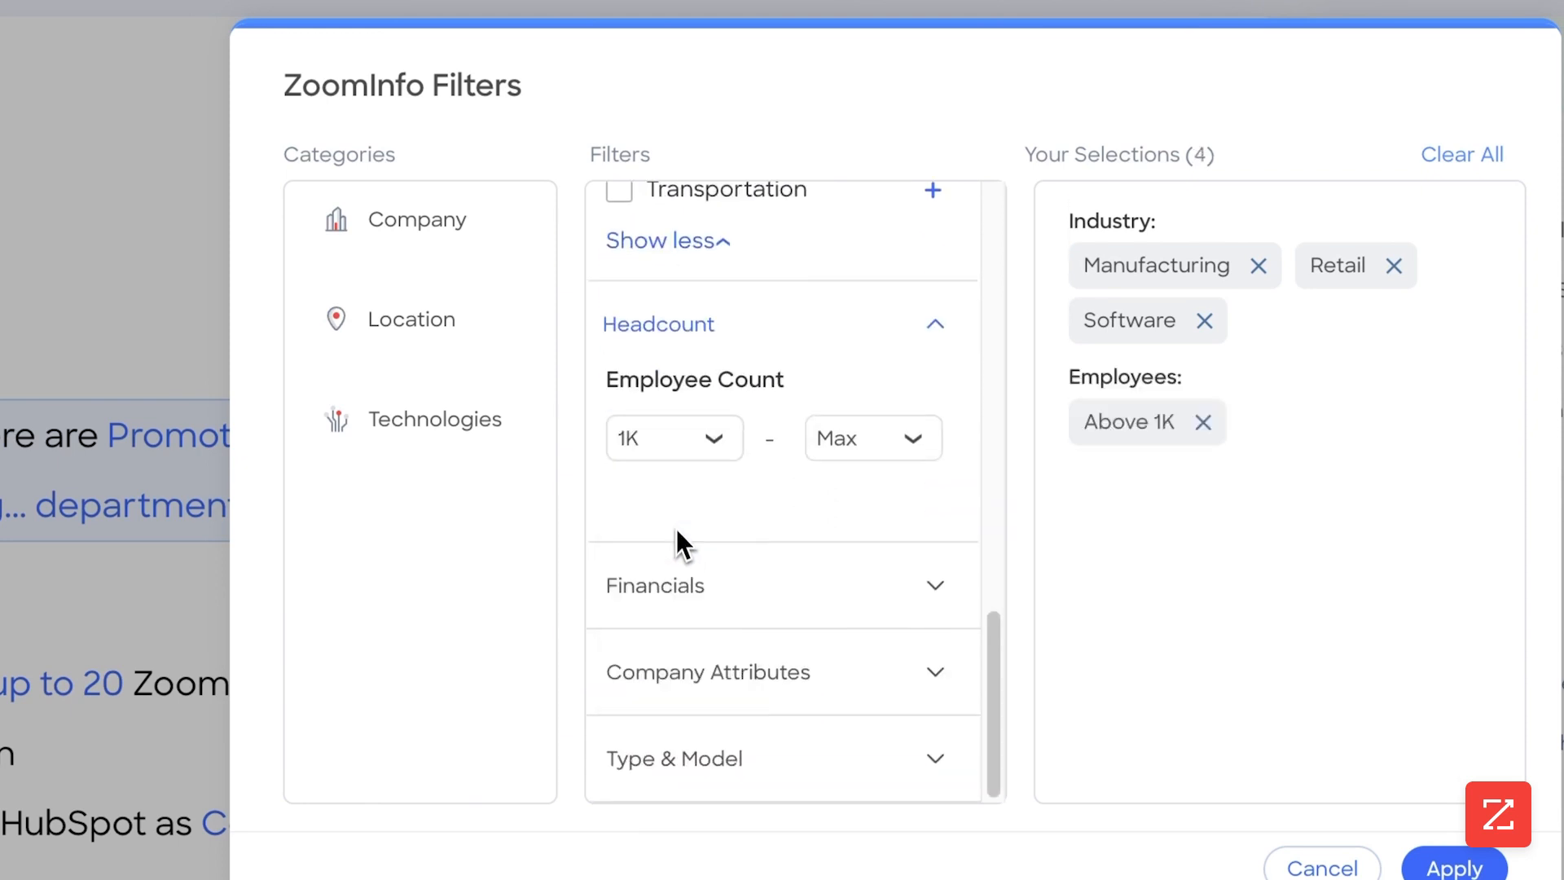
{"action": "left_click", "coordinate": [866, 440]}
{"action": "left_click", "coordinate": [853, 607]}
Review the Financials, Company Attributes and Type & Model filter options for companies
{"action": "left_click", "coordinate": [788, 598]}
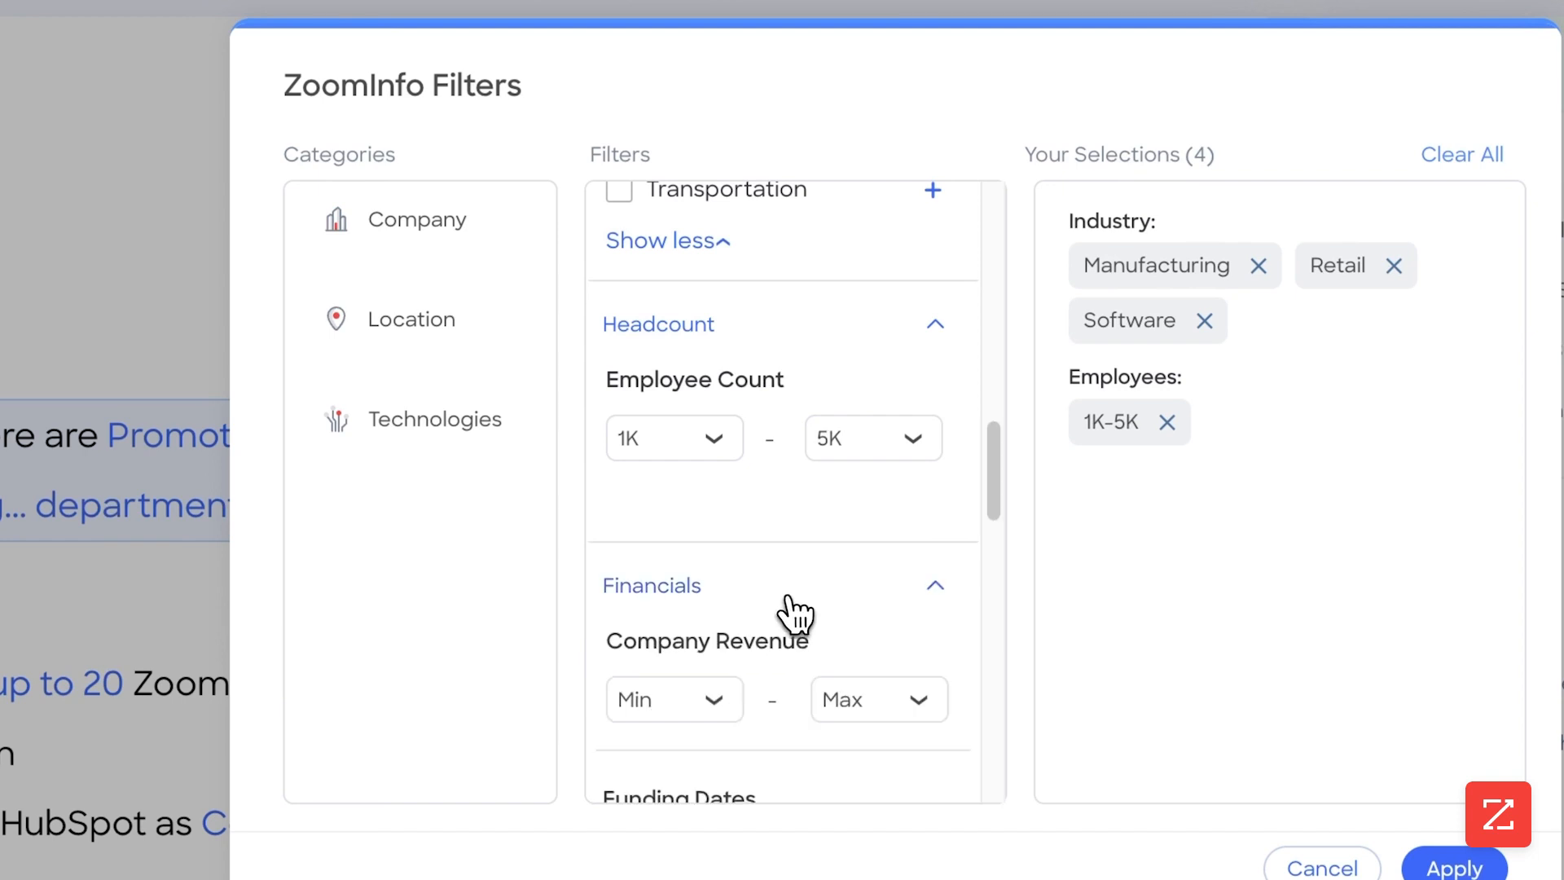
{"action": "scroll", "coordinate": [794, 615], "scroll_direction": "down", "scroll_amount": 10}
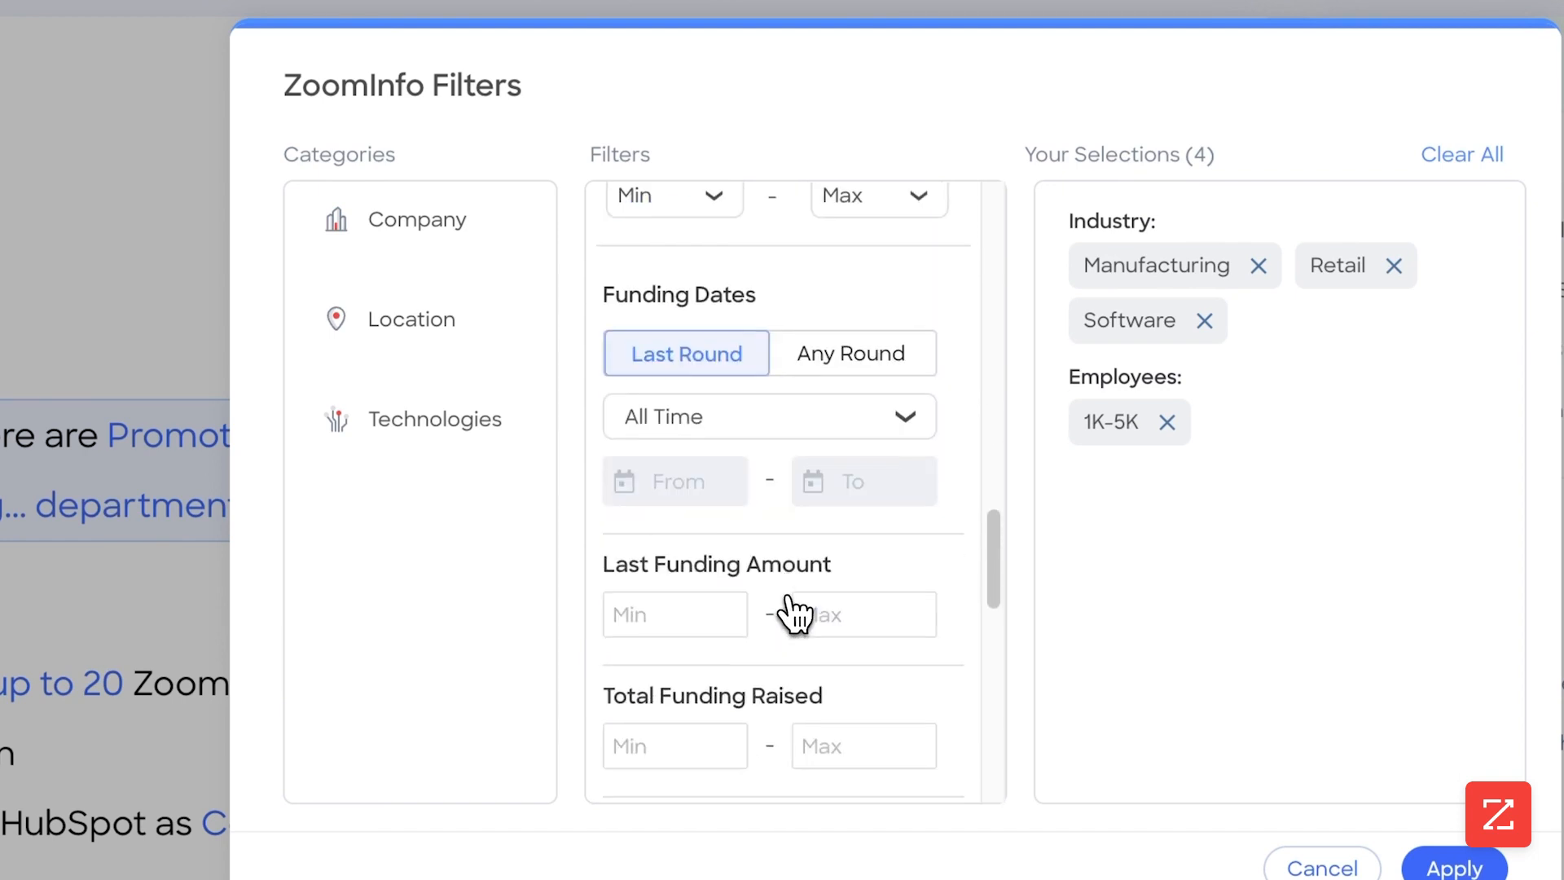
{"action": "scroll", "coordinate": [794, 615], "scroll_direction": "down", "scroll_amount": 7}
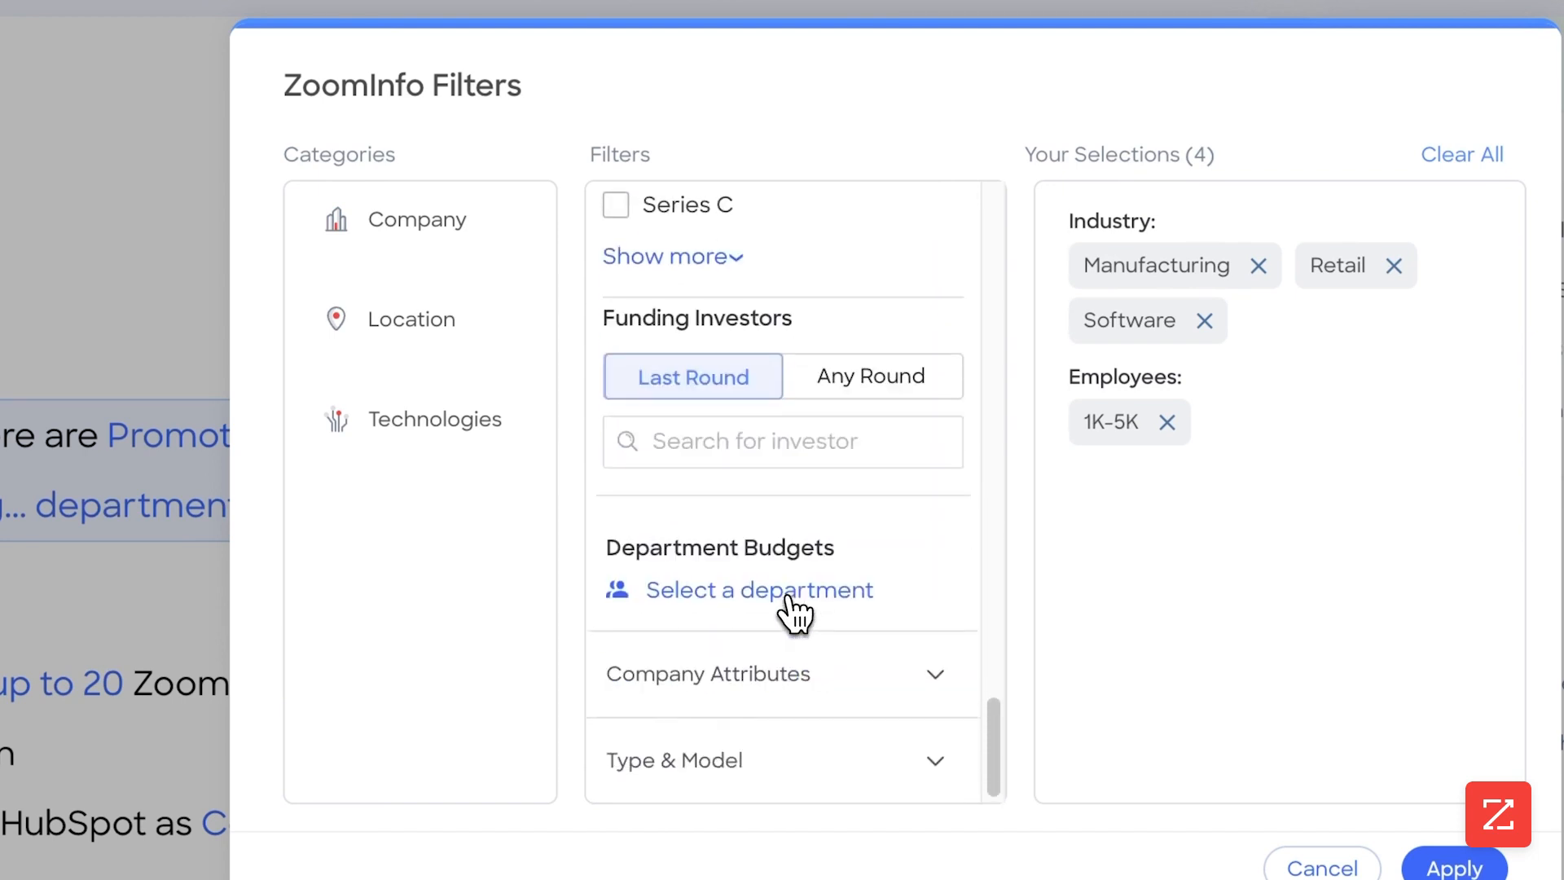
{"action": "left_click", "coordinate": [812, 669]}
{"action": "scroll", "coordinate": [813, 670], "scroll_direction": "down", "scroll_amount": 4}
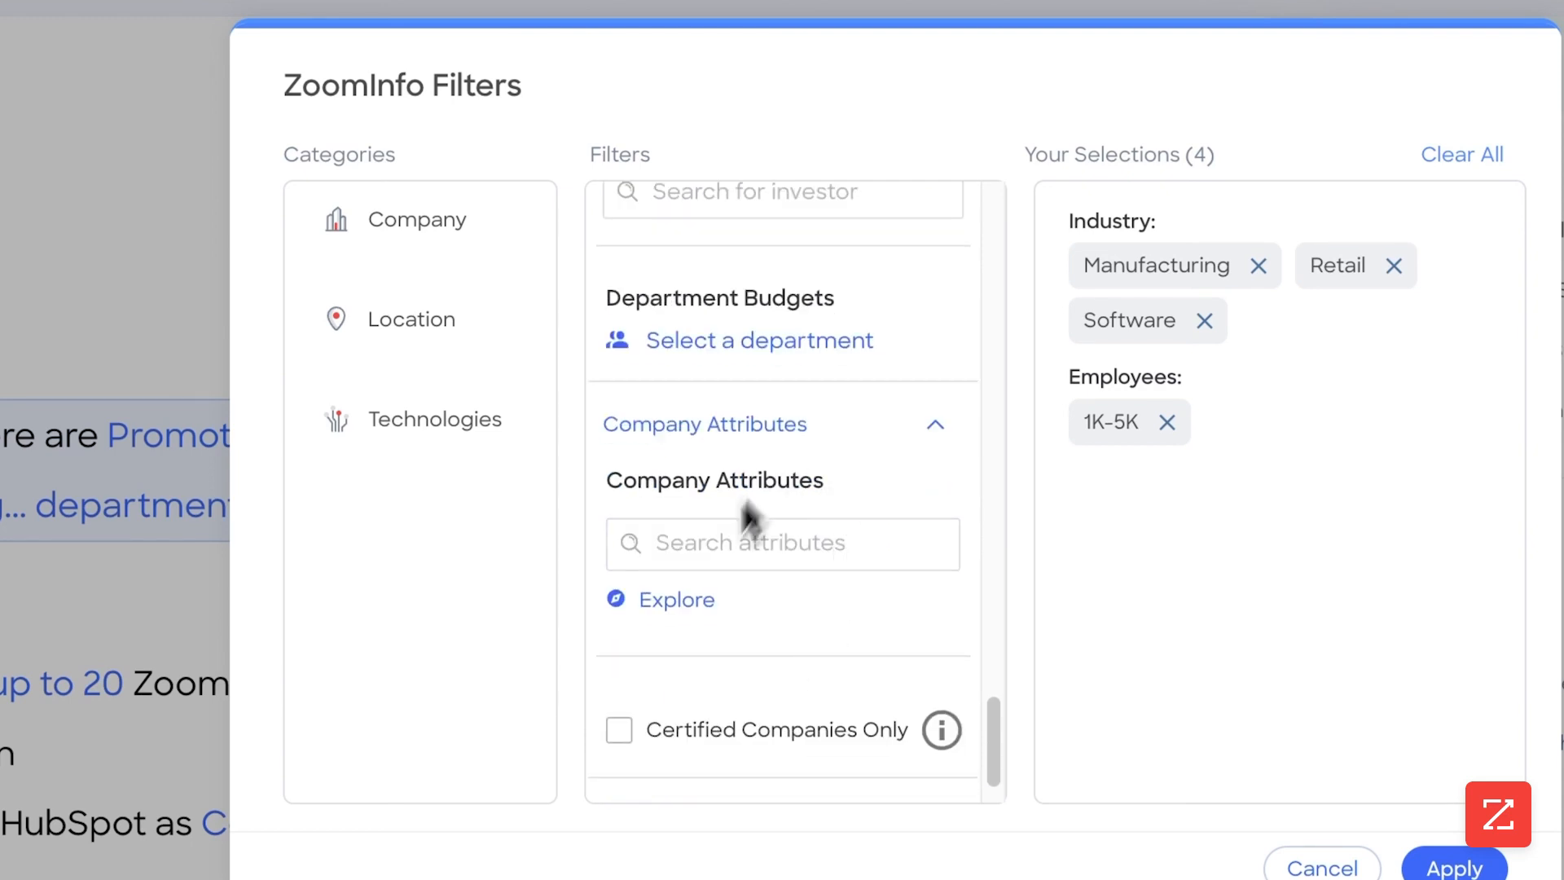
{"action": "left_click", "coordinate": [744, 725]}
{"action": "scroll", "coordinate": [746, 716], "scroll_direction": "down", "scroll_amount": 7}
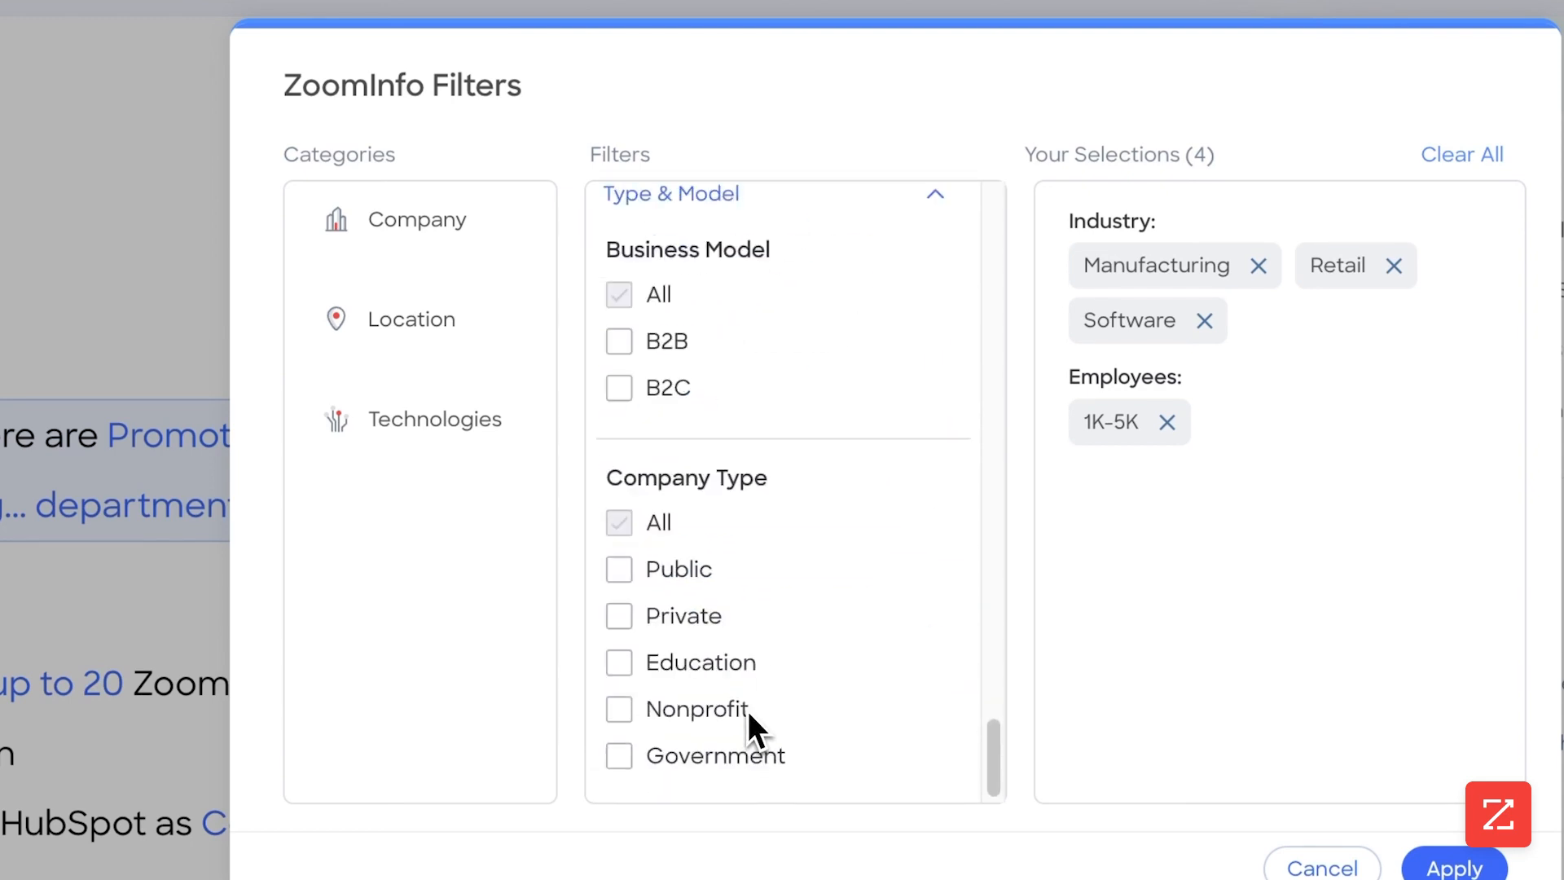
Add US - States as the company location, check the Technologies category and apply the company filters
{"action": "left_click", "coordinate": [443, 319]}
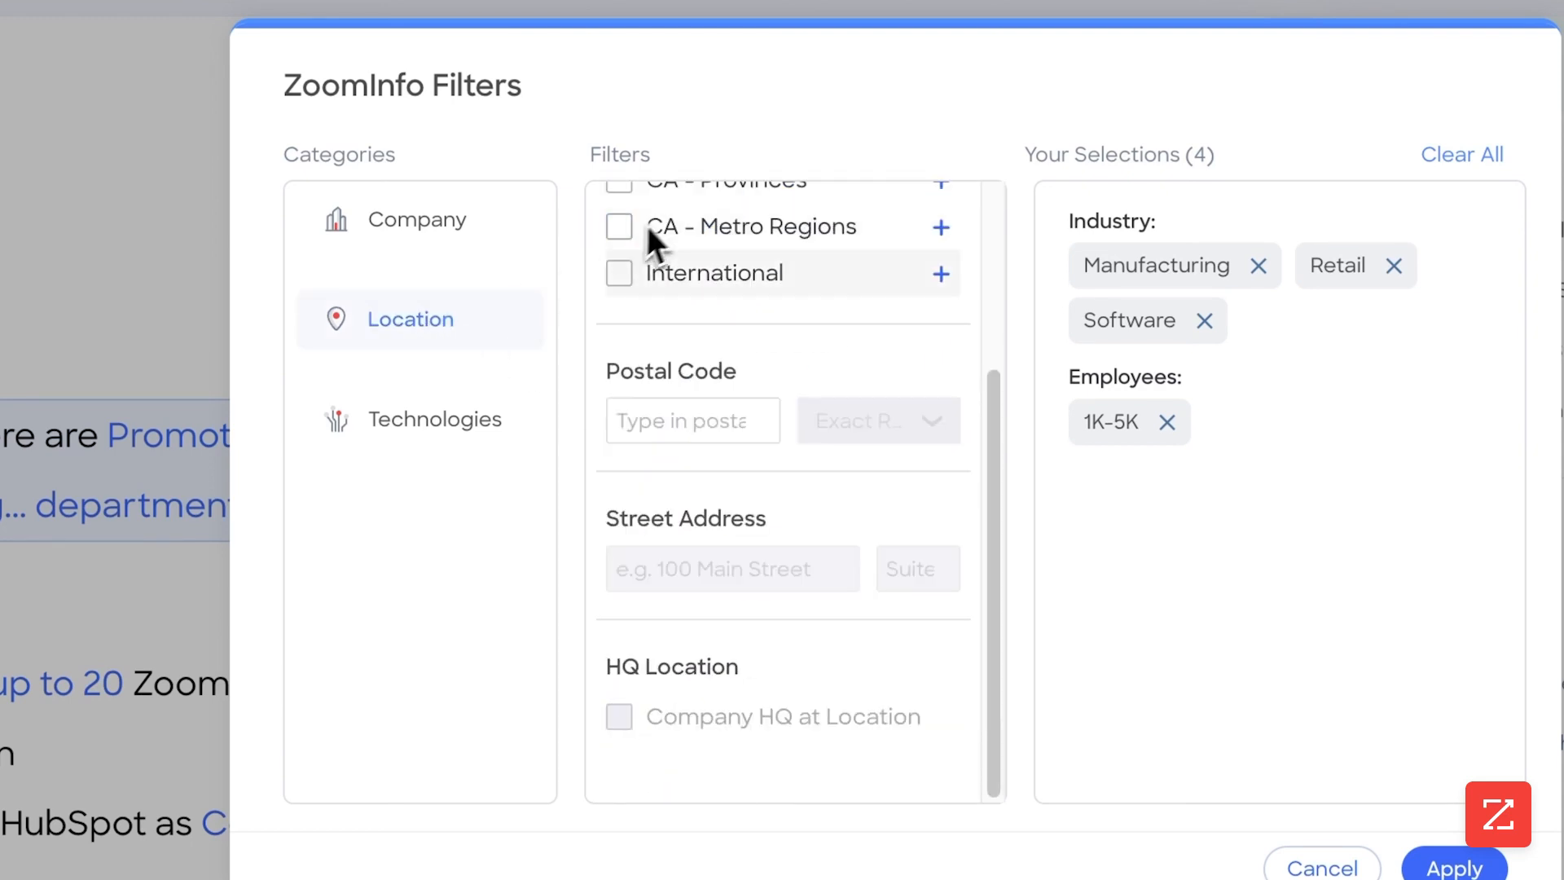
{"action": "scroll", "coordinate": [639, 244], "scroll_direction": "up", "scroll_amount": 3}
{"action": "left_click", "coordinate": [623, 320]}
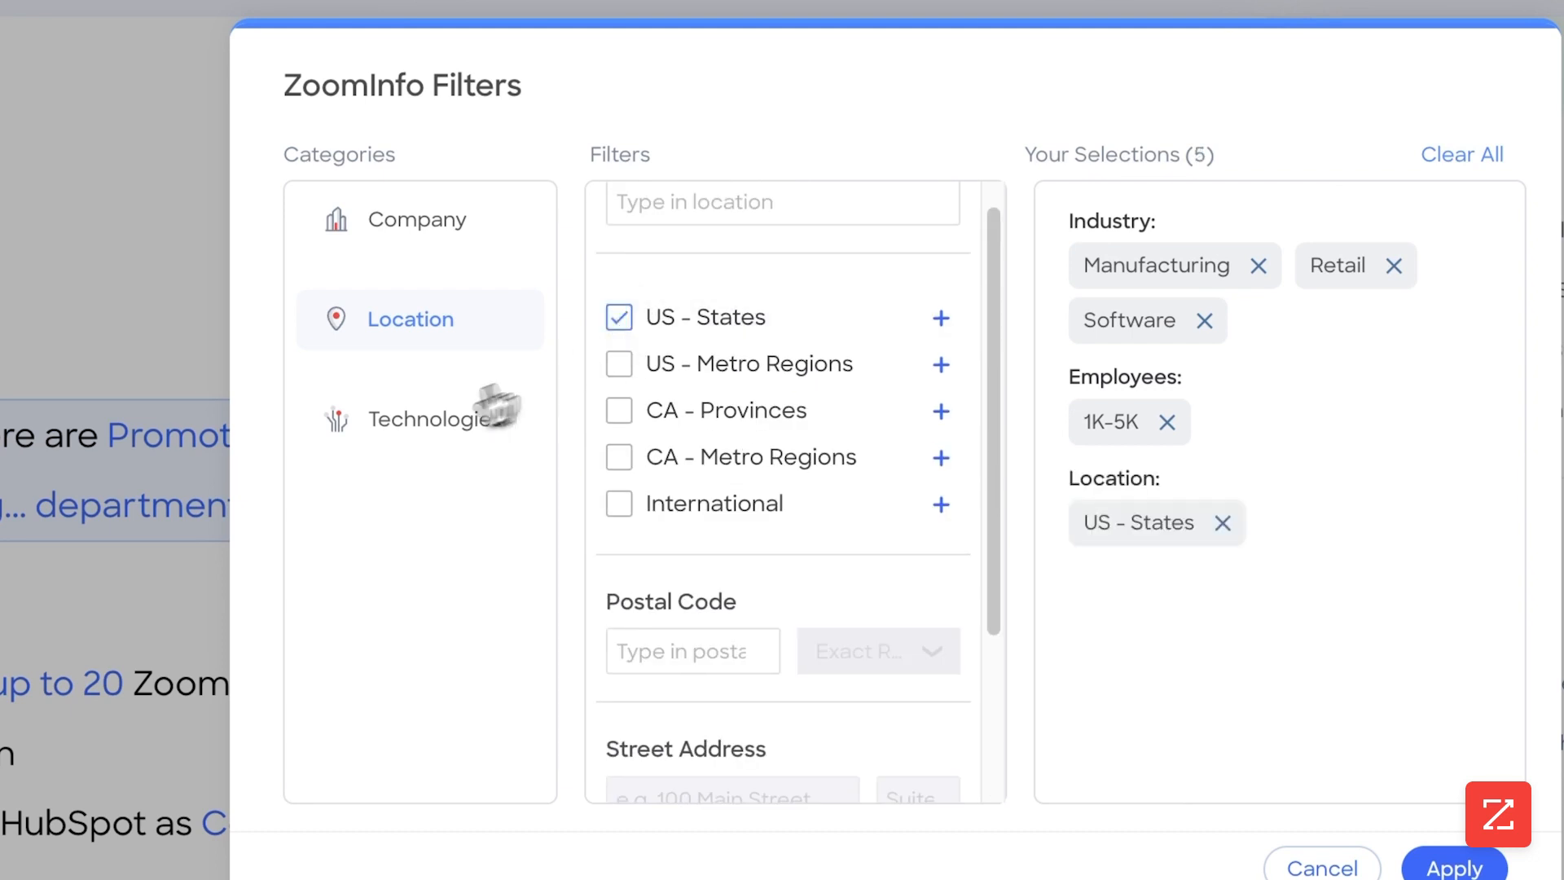
{"action": "left_click", "coordinate": [495, 416]}
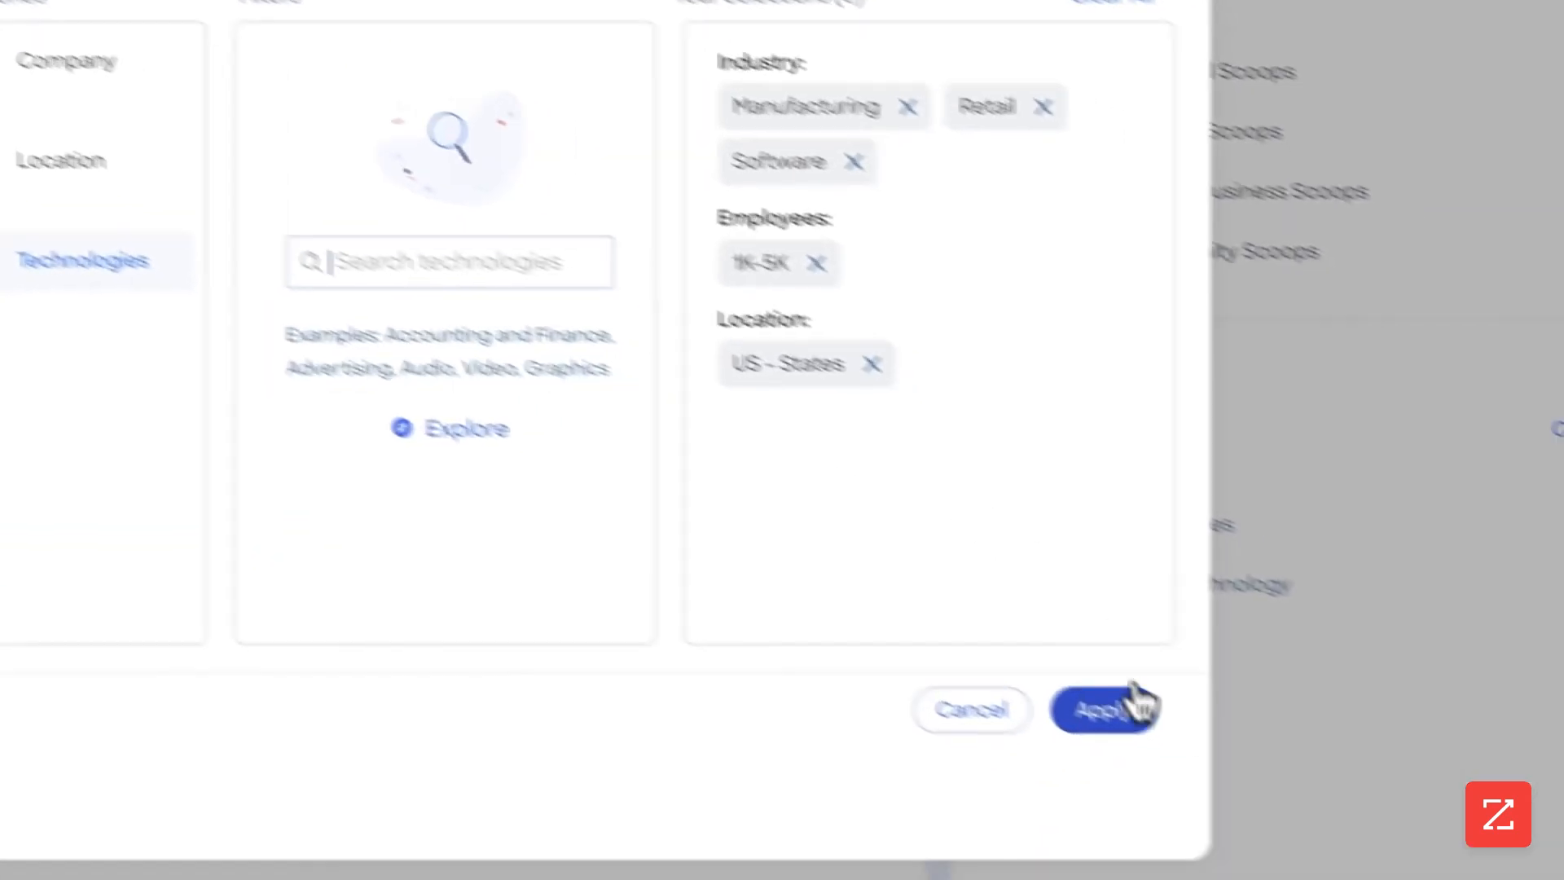
{"action": "left_click", "coordinate": [1455, 867]}
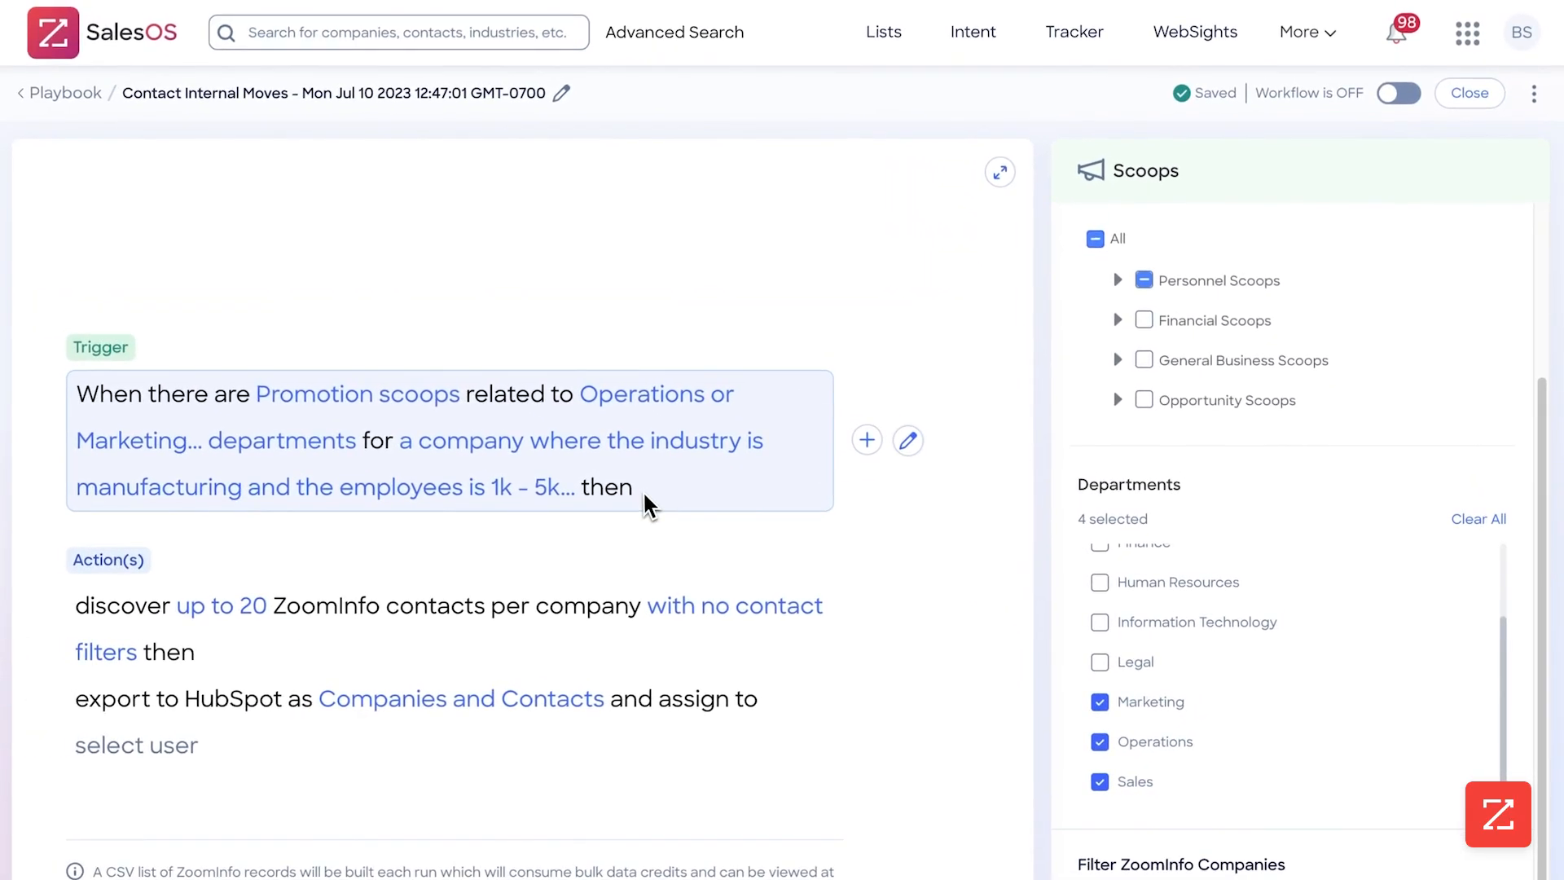
Limit the trigger's enrolled companies to 25 and keep its frequency set to Daily
{"action": "scroll", "coordinate": [1120, 352], "scroll_direction": "up", "scroll_amount": 3}
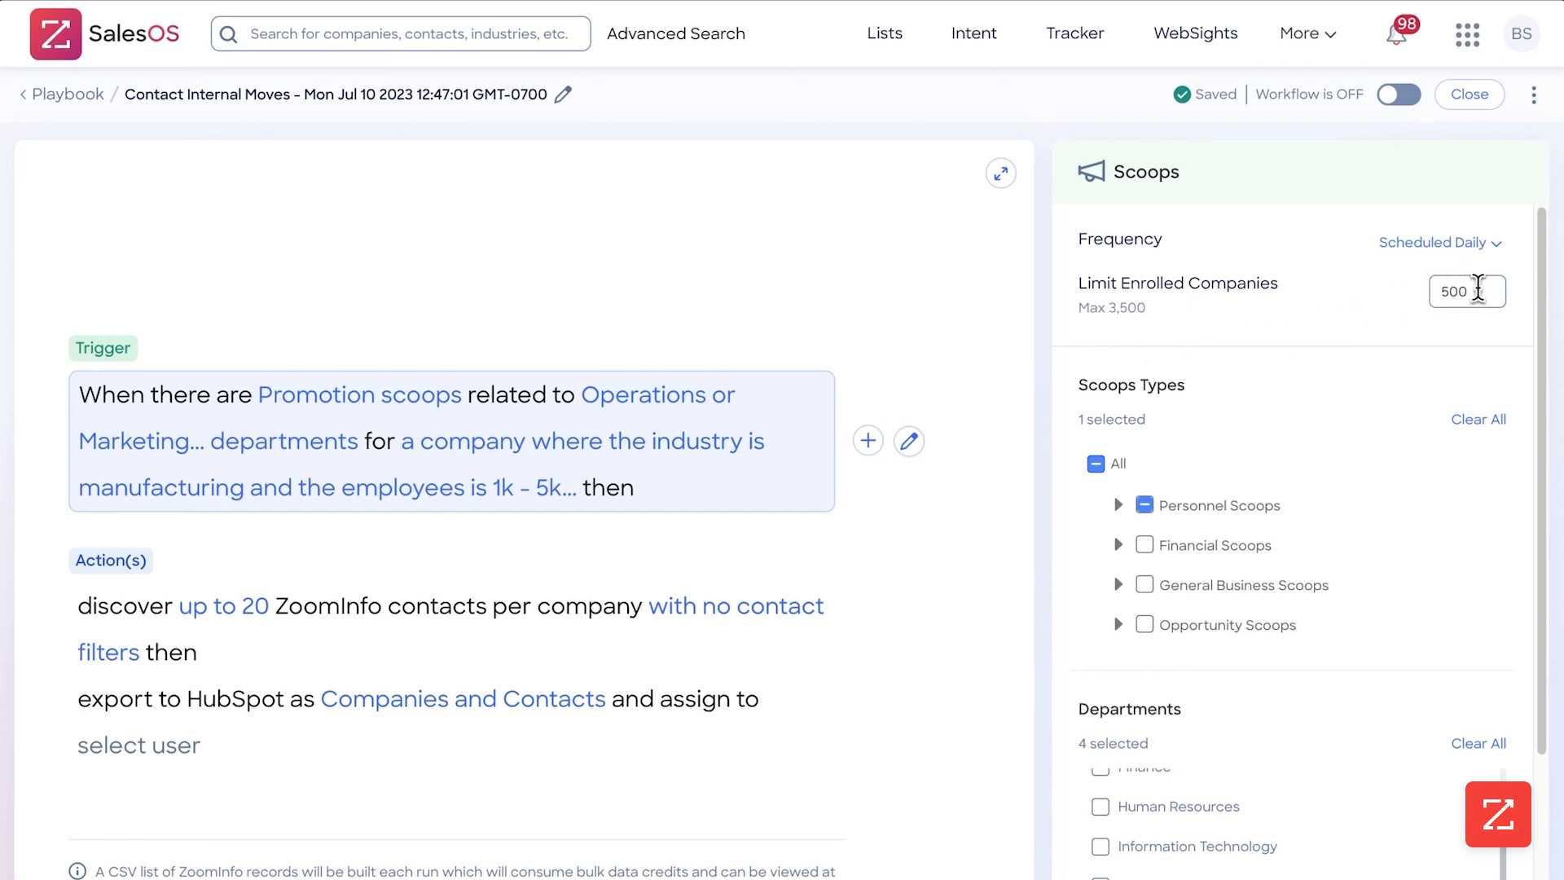
{"action": "double_click", "coordinate": [1431, 293]}
{"action": "type", "text": "25"}
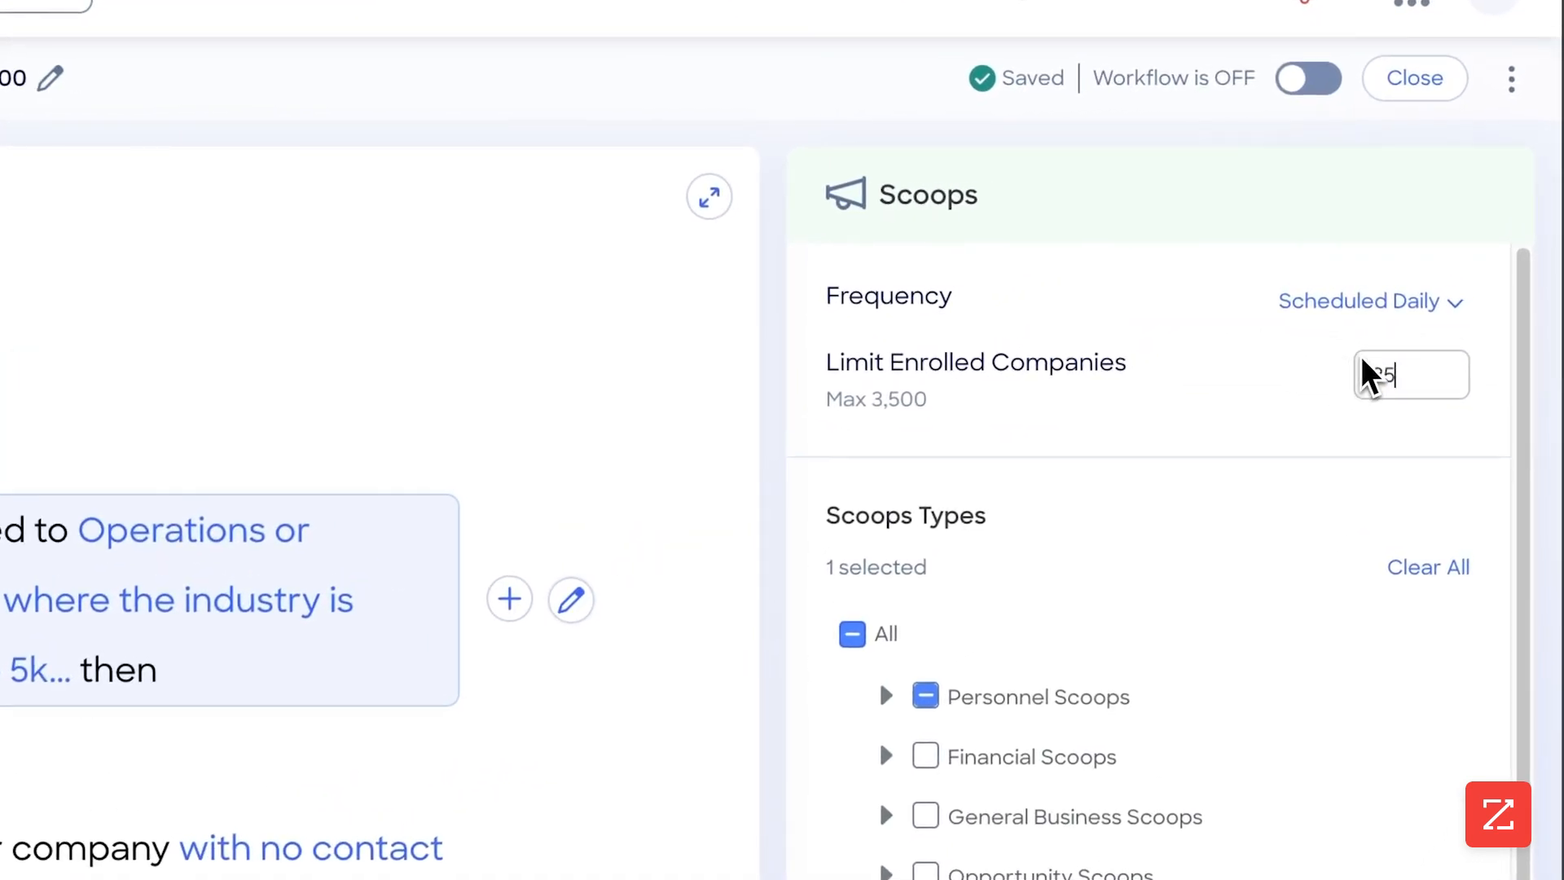
{"action": "left_click", "coordinate": [1362, 310]}
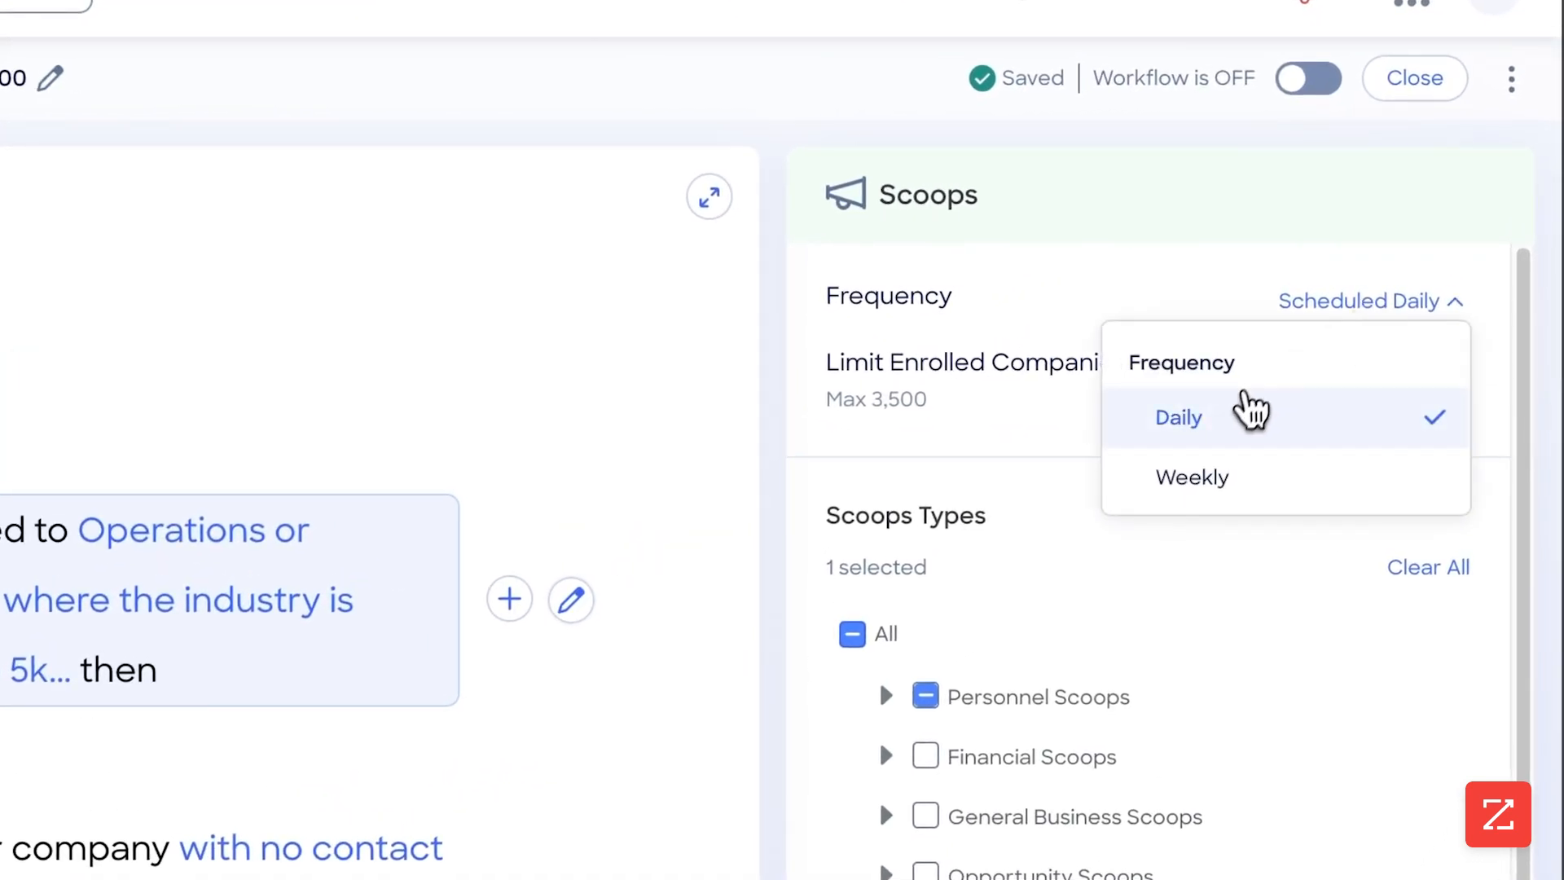
{"action": "left_click", "coordinate": [1249, 447]}
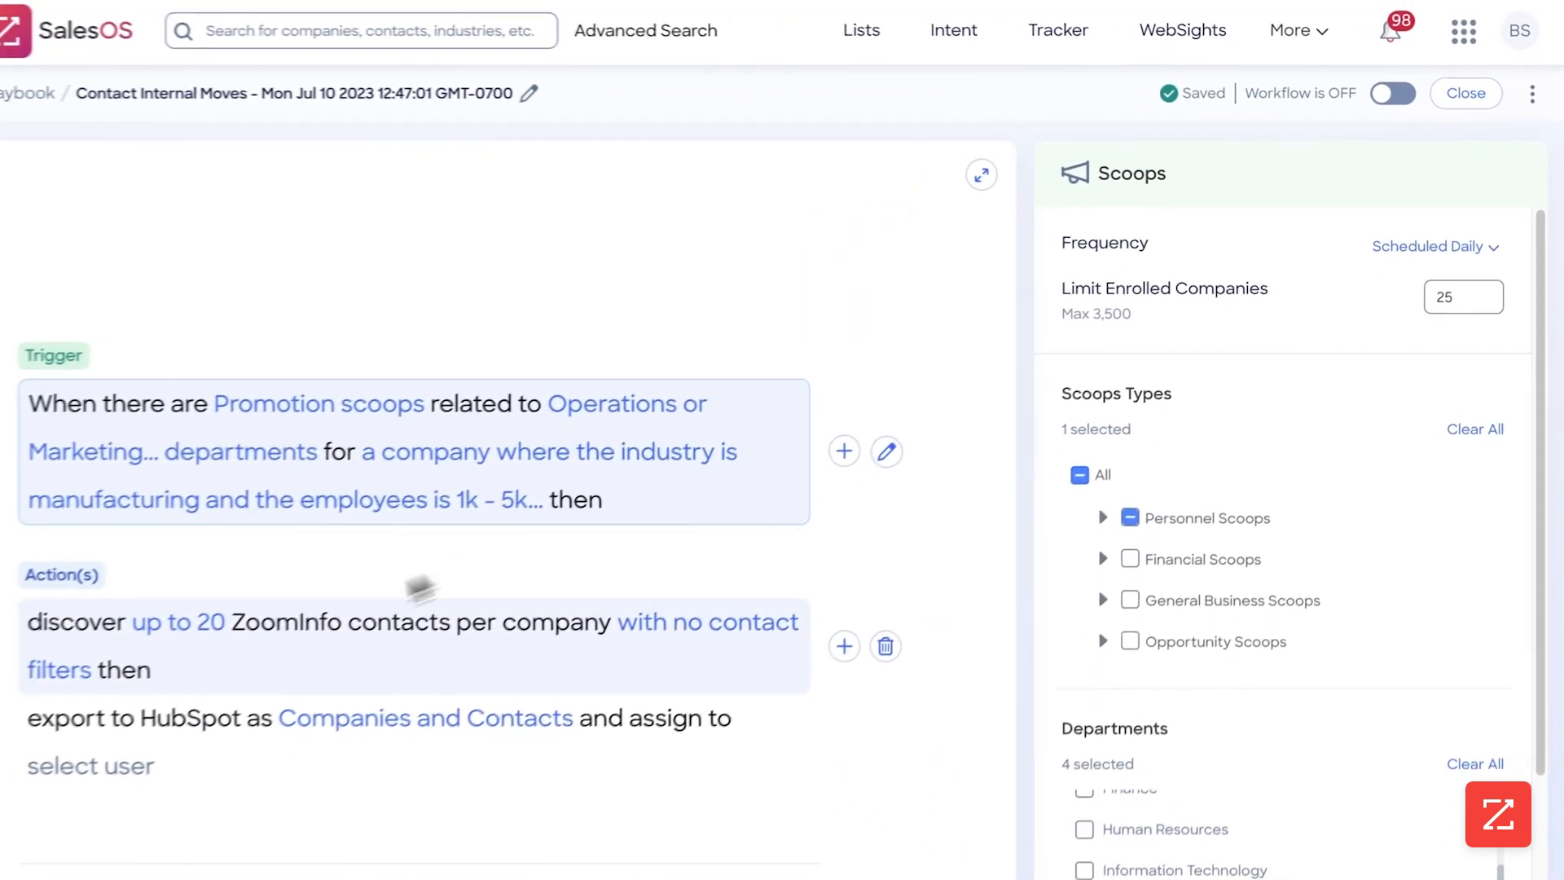
Set the discover contacts action to a maximum of 5 contacts per company
{"action": "left_click", "coordinate": [175, 623]}
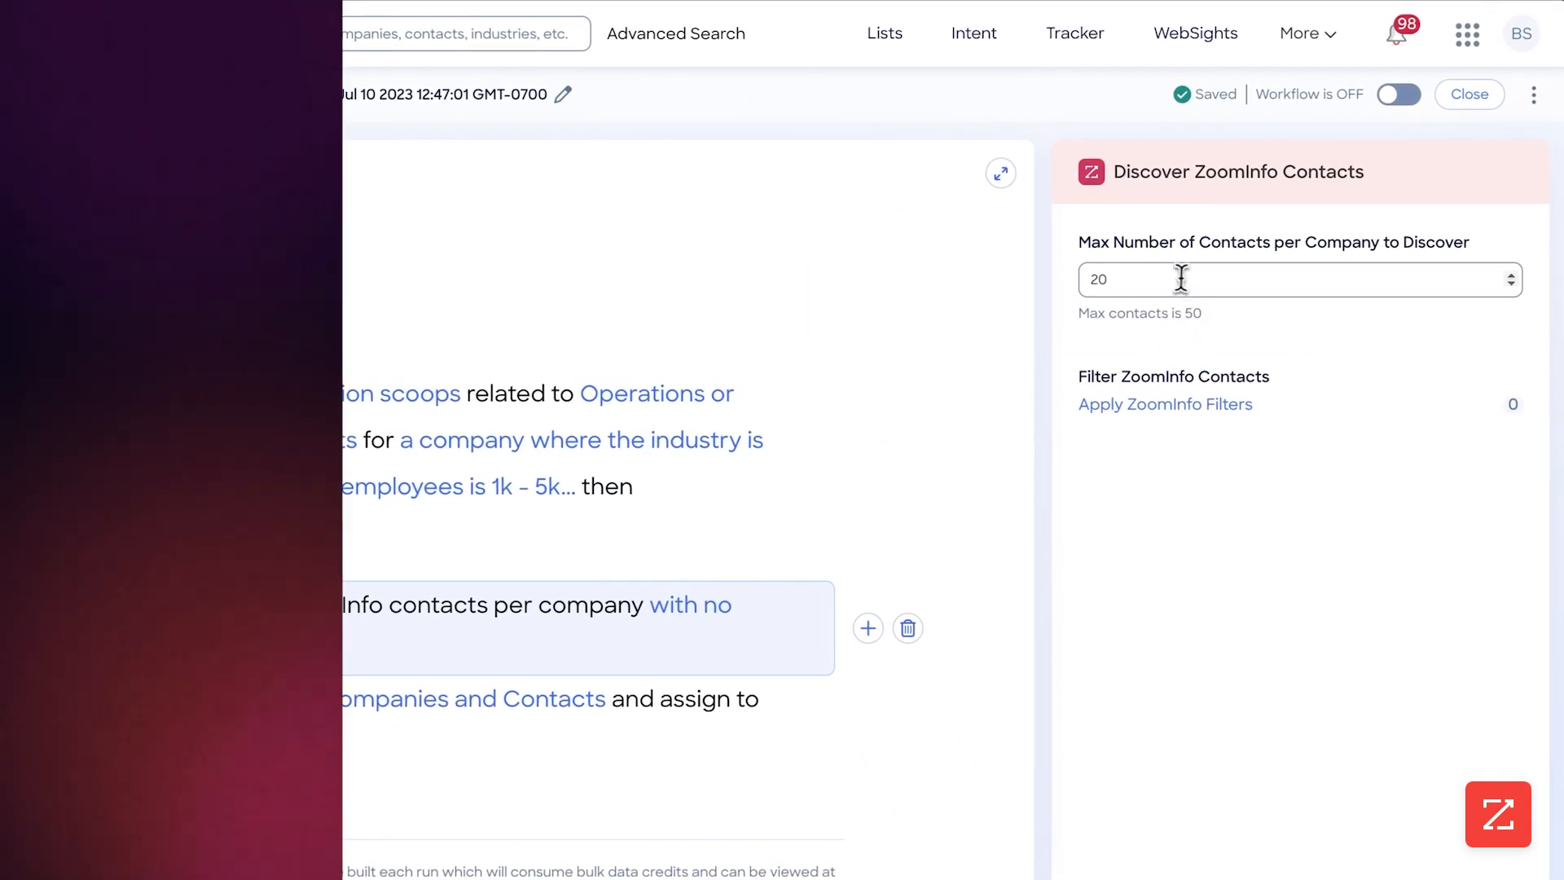
{"action": "double_click", "coordinate": [1180, 277]}
{"action": "type", "text": "5"}
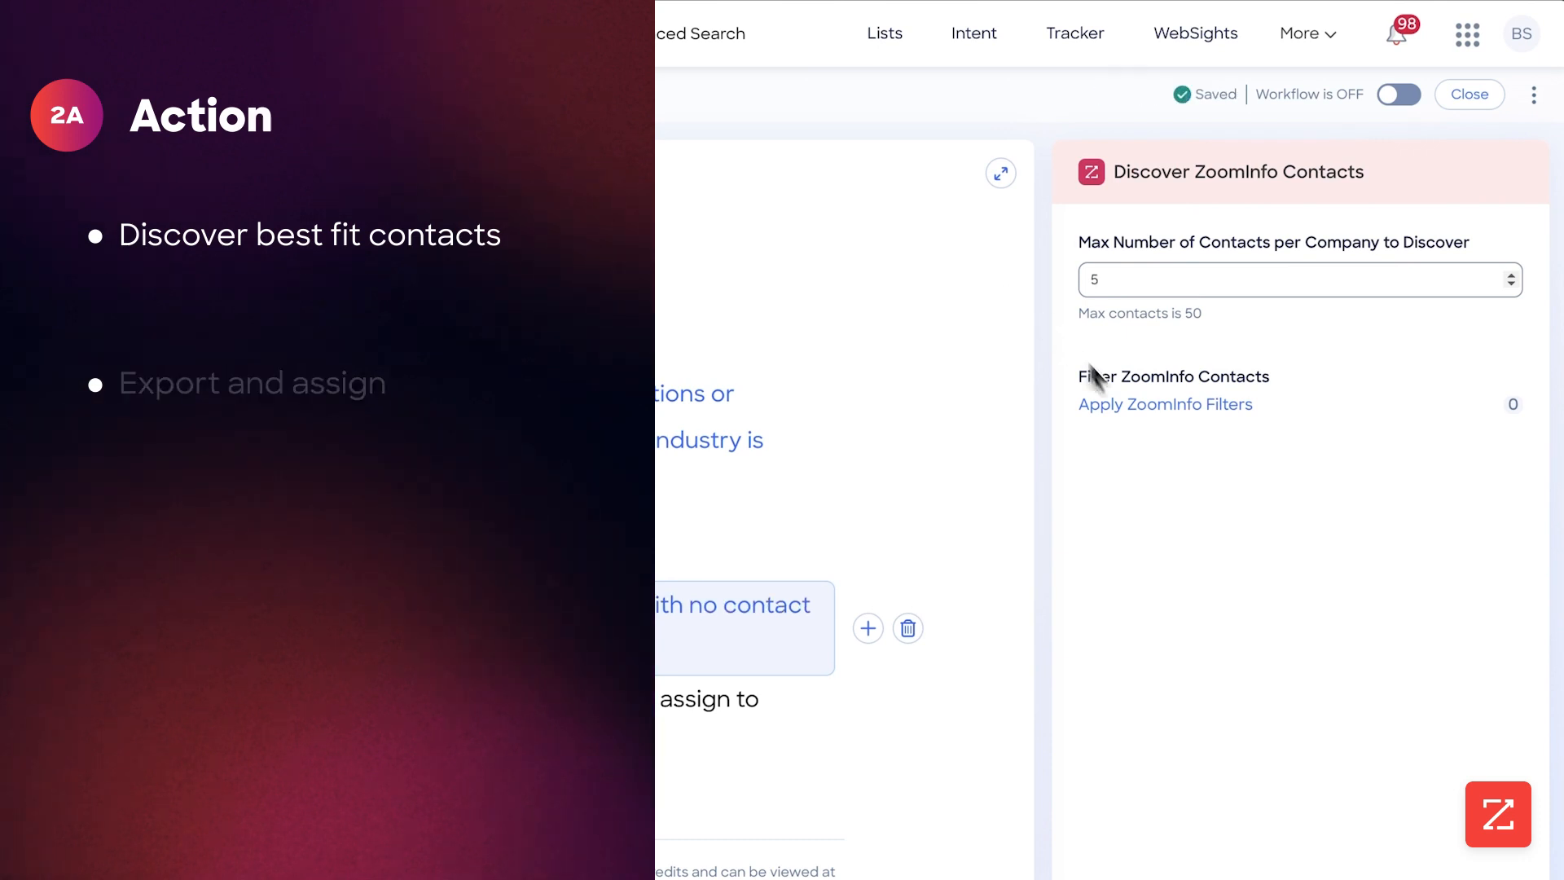
Filter the discovered ZoomInfo contacts by the C-Level management level
{"action": "left_click", "coordinate": [1136, 405]}
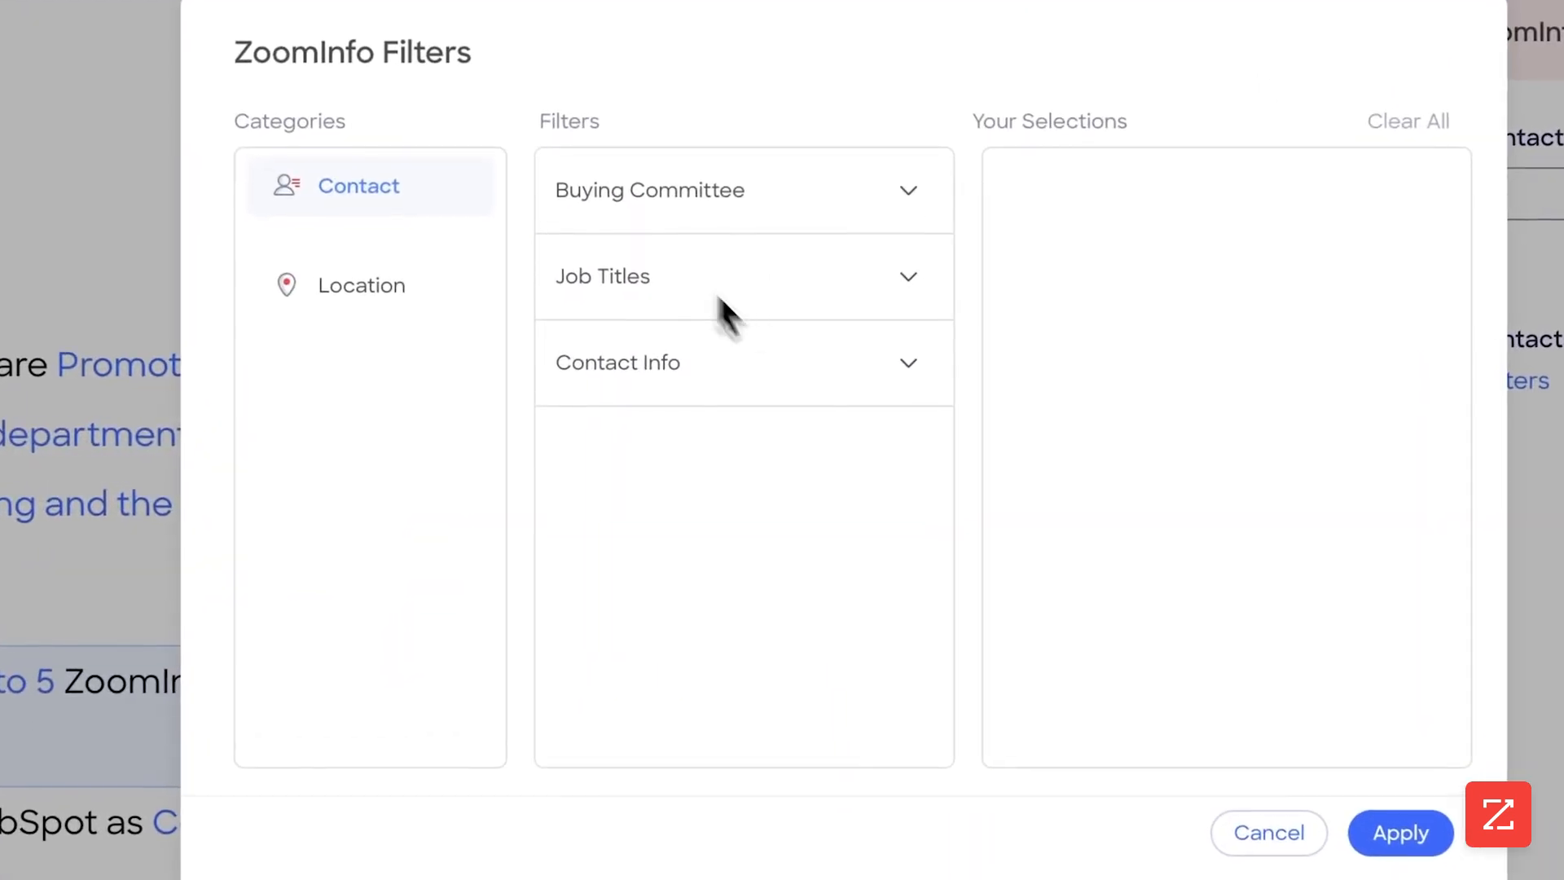
{"action": "left_click", "coordinate": [898, 290]}
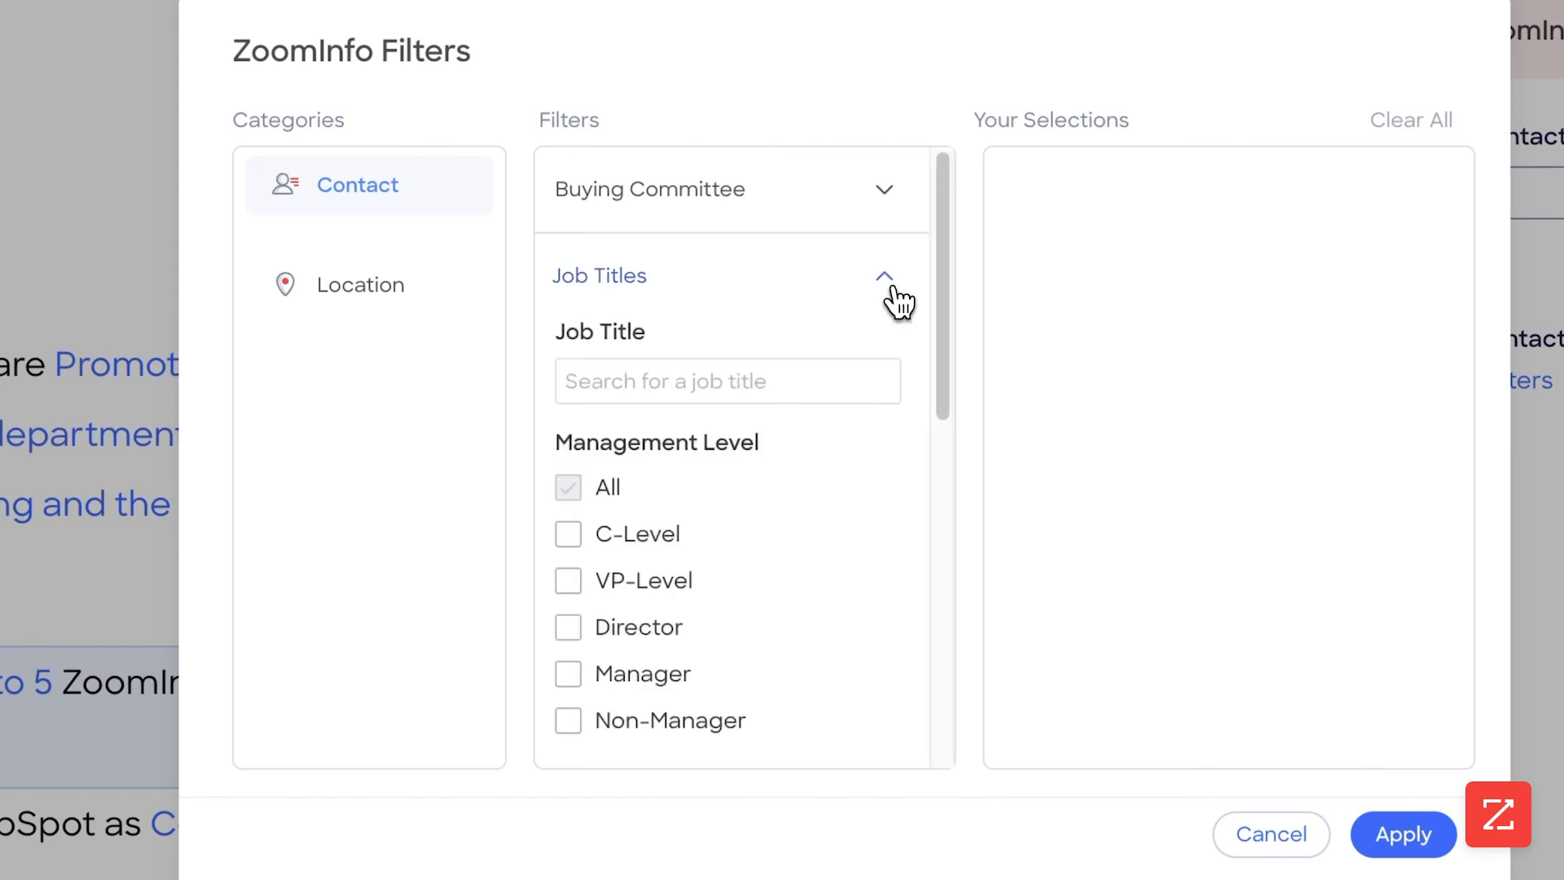
{"action": "scroll", "coordinate": [723, 349], "scroll_direction": "down", "scroll_amount": 5}
{"action": "scroll", "coordinate": [670, 301], "scroll_direction": "up", "scroll_amount": 2}
{"action": "scroll", "coordinate": [652, 301], "scroll_direction": "up", "scroll_amount": 1}
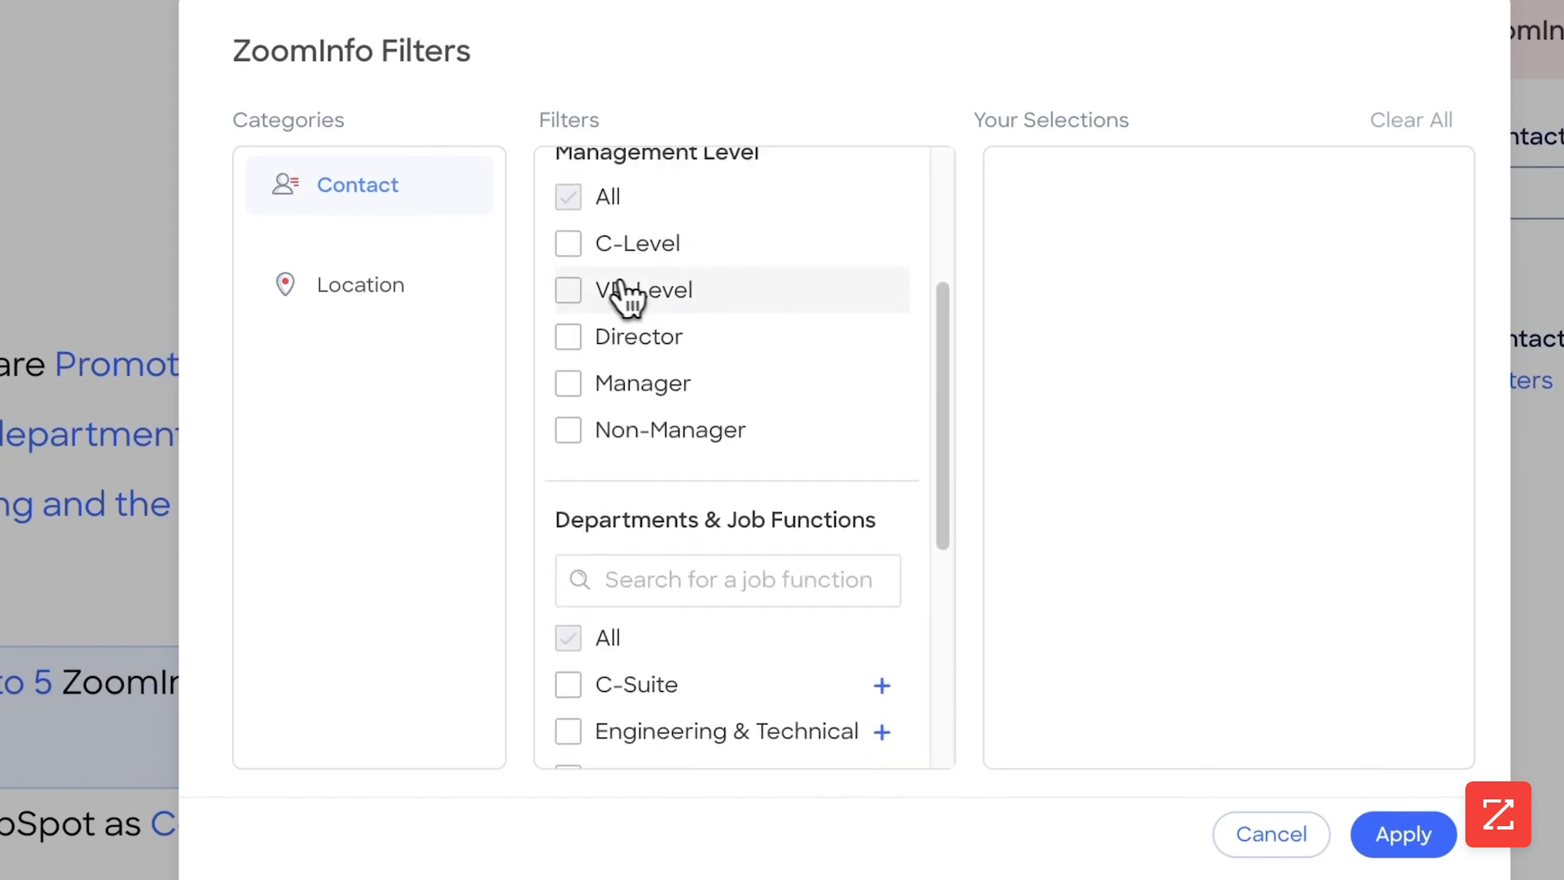
{"action": "left_click", "coordinate": [570, 248]}
{"action": "scroll", "coordinate": [636, 404], "scroll_direction": "down", "scroll_amount": 5}
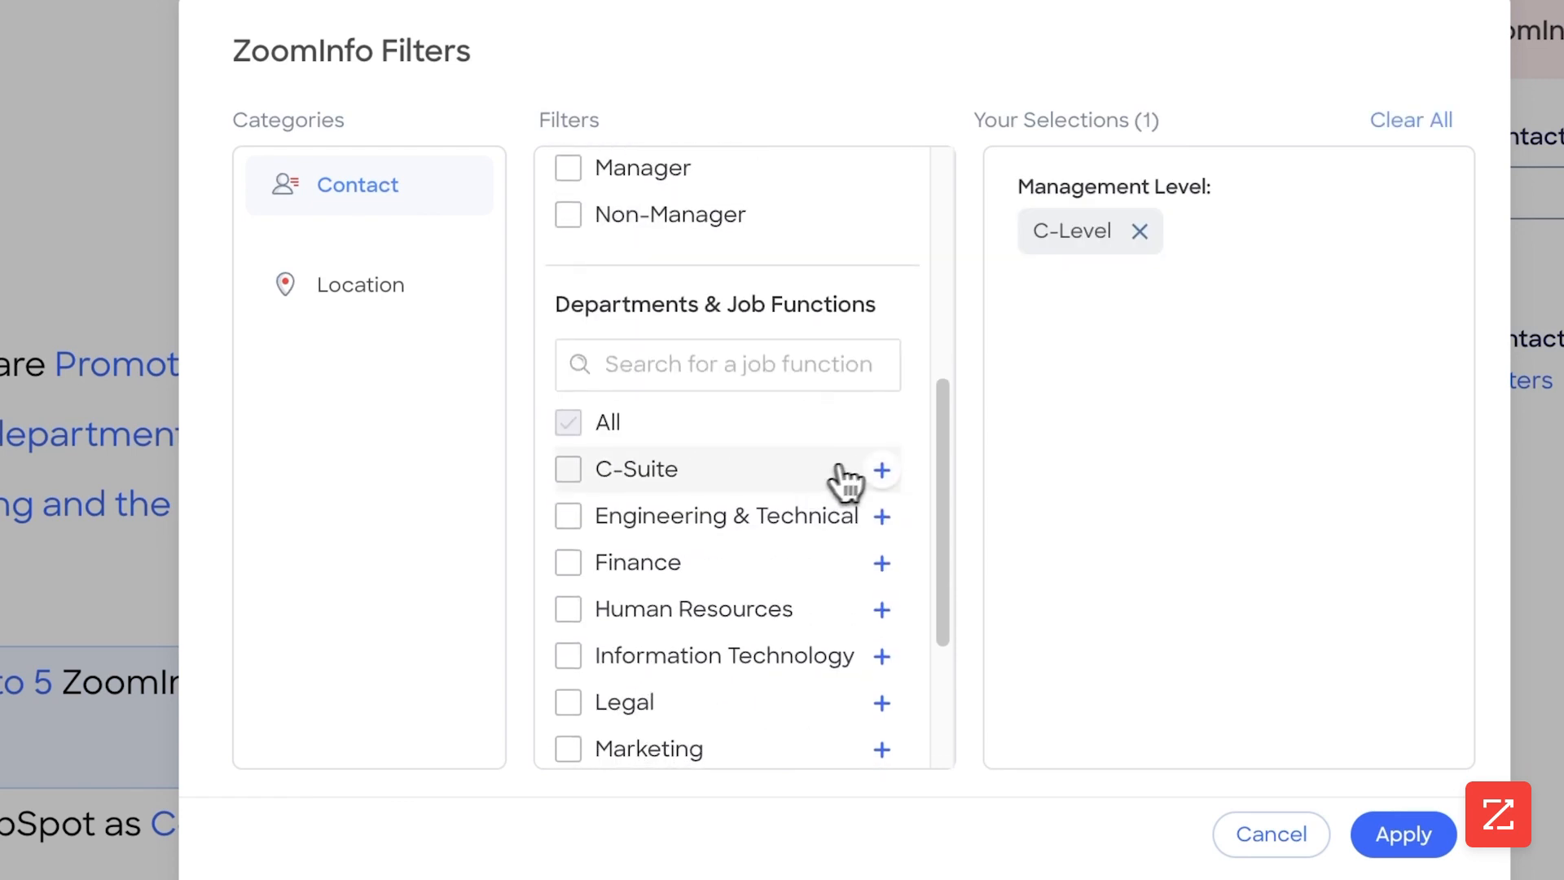
Add the Executive job function within the C-Suite department to the contact filters
{"action": "left_click", "coordinate": [881, 476]}
{"action": "scroll", "coordinate": [847, 480], "scroll_direction": "down", "scroll_amount": 3}
{"action": "left_click", "coordinate": [656, 320]}
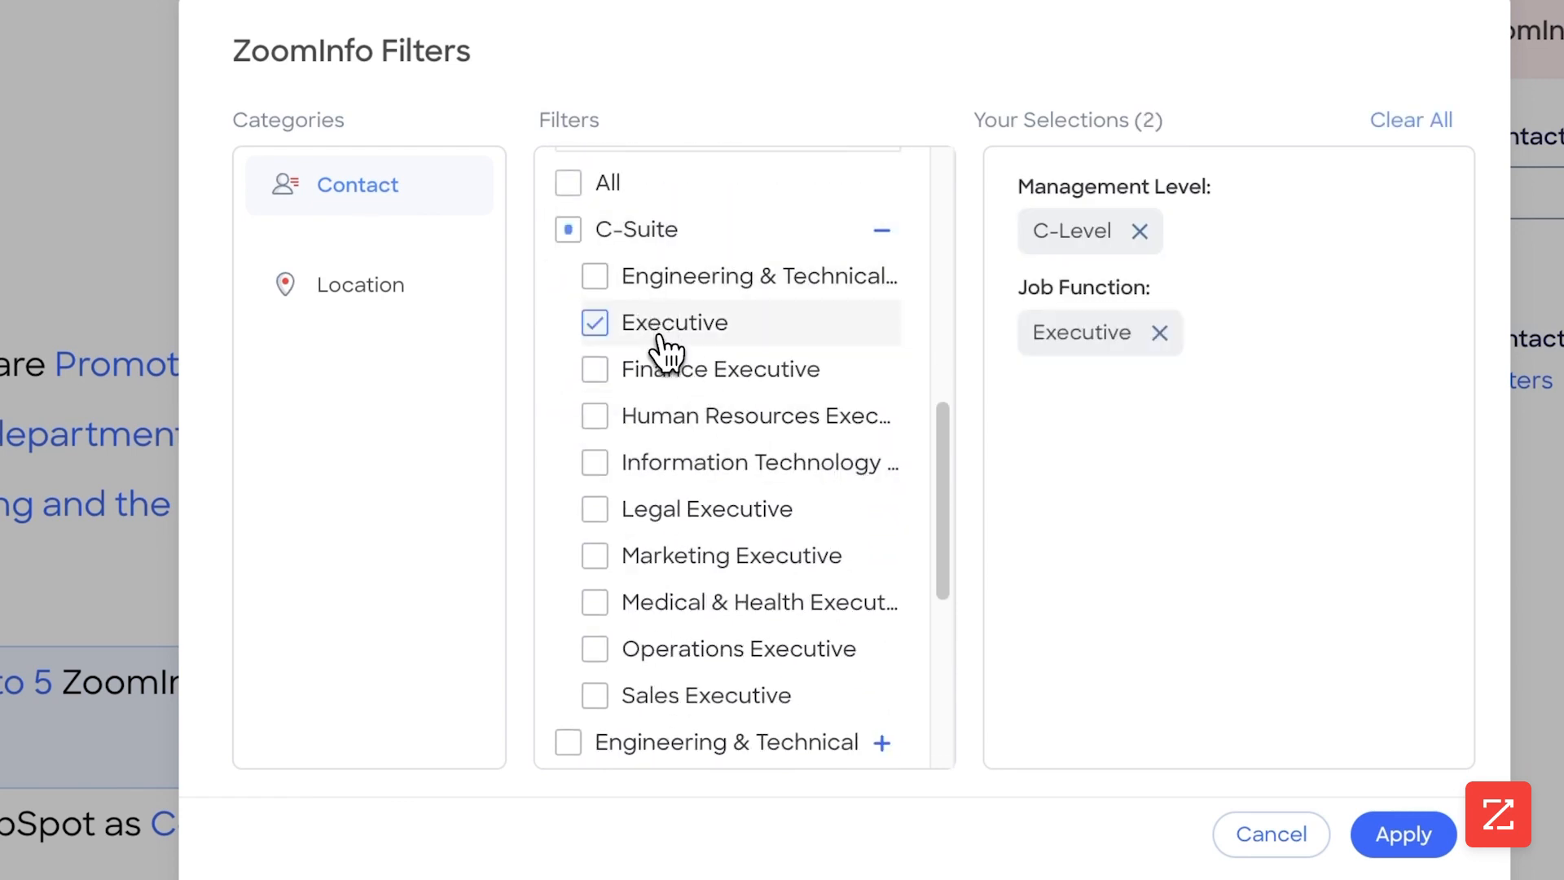
Add the Marketing Executive, Operations Executive and Sales Executive job functions to the contact filters
{"action": "left_click", "coordinate": [706, 561]}
{"action": "left_click", "coordinate": [697, 647]}
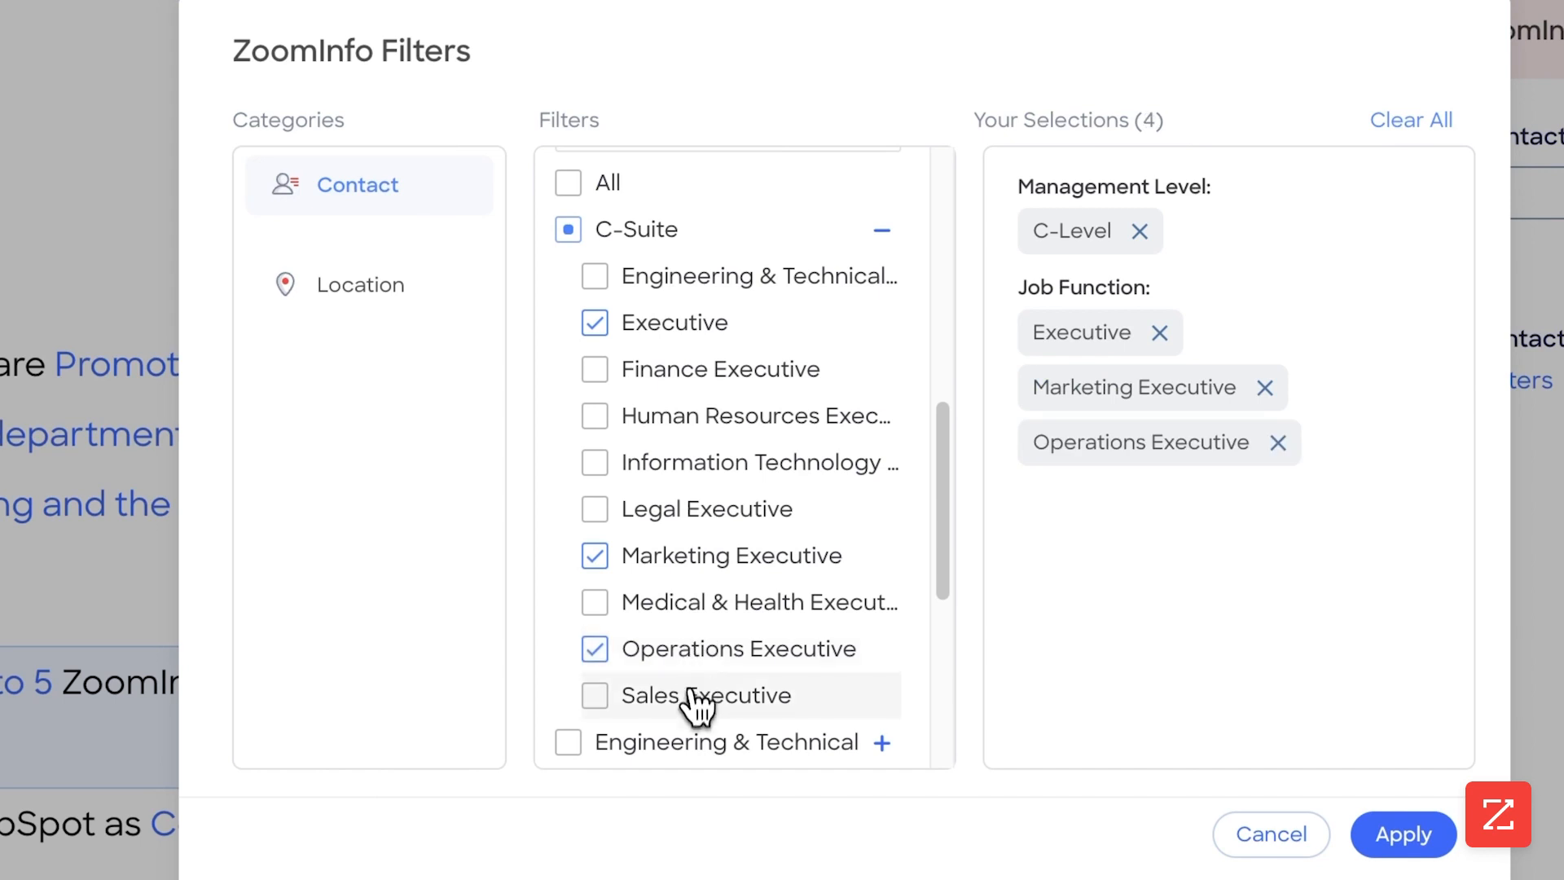
{"action": "left_click", "coordinate": [698, 701]}
Restrict the contact accuracy score to the range 95-99
{"action": "scroll", "coordinate": [733, 522], "scroll_direction": "down", "scroll_amount": 3}
{"action": "scroll", "coordinate": [687, 534], "scroll_direction": "down", "scroll_amount": 3}
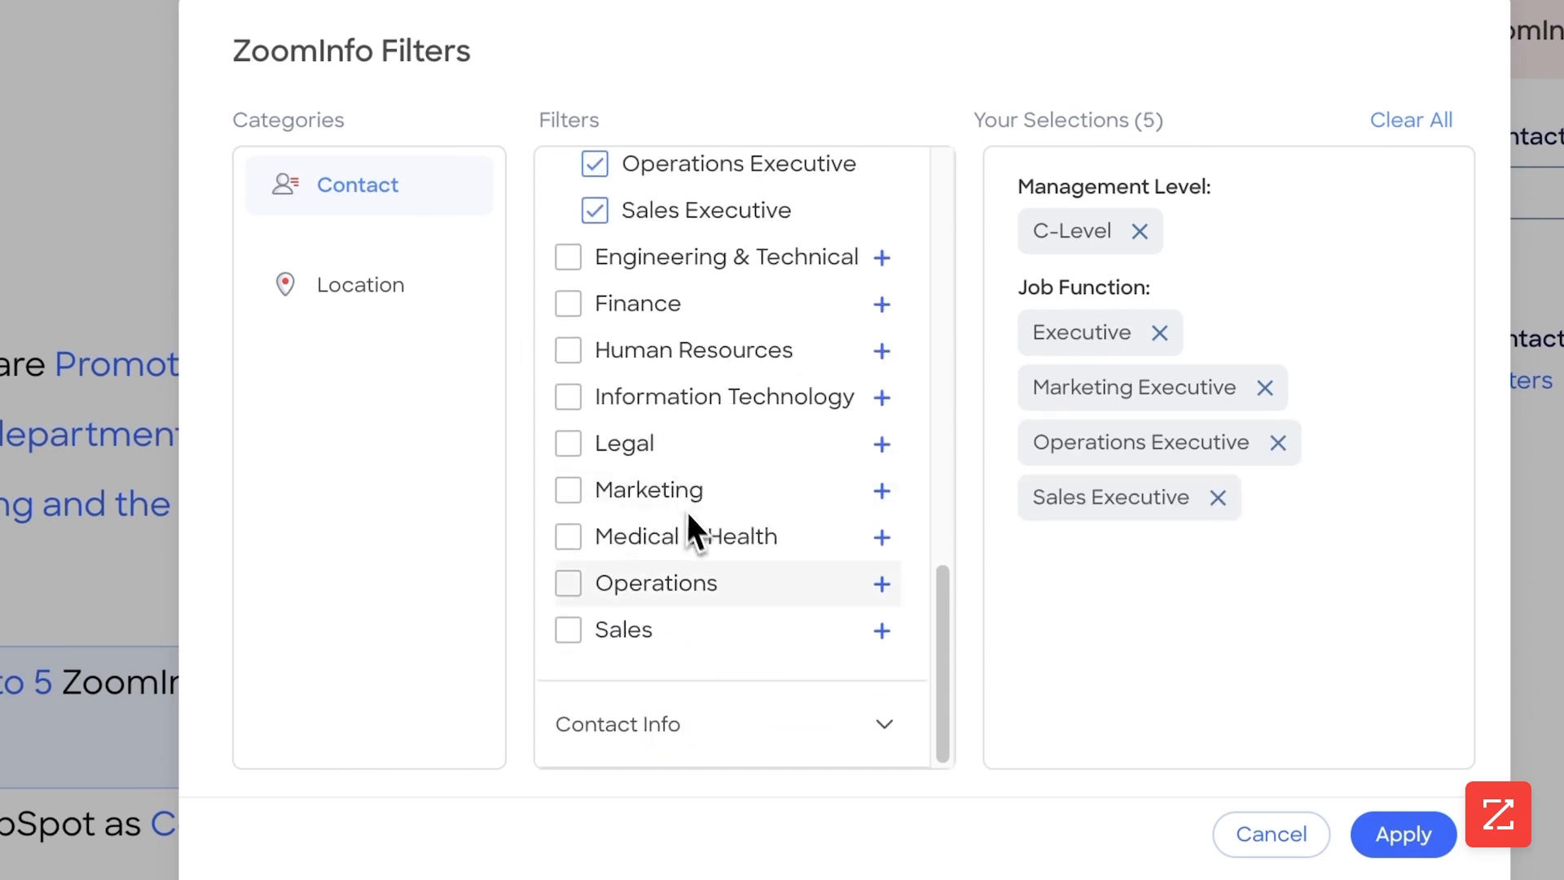
{"action": "left_click", "coordinate": [700, 725]}
{"action": "scroll", "coordinate": [700, 652], "scroll_direction": "down", "scroll_amount": 5}
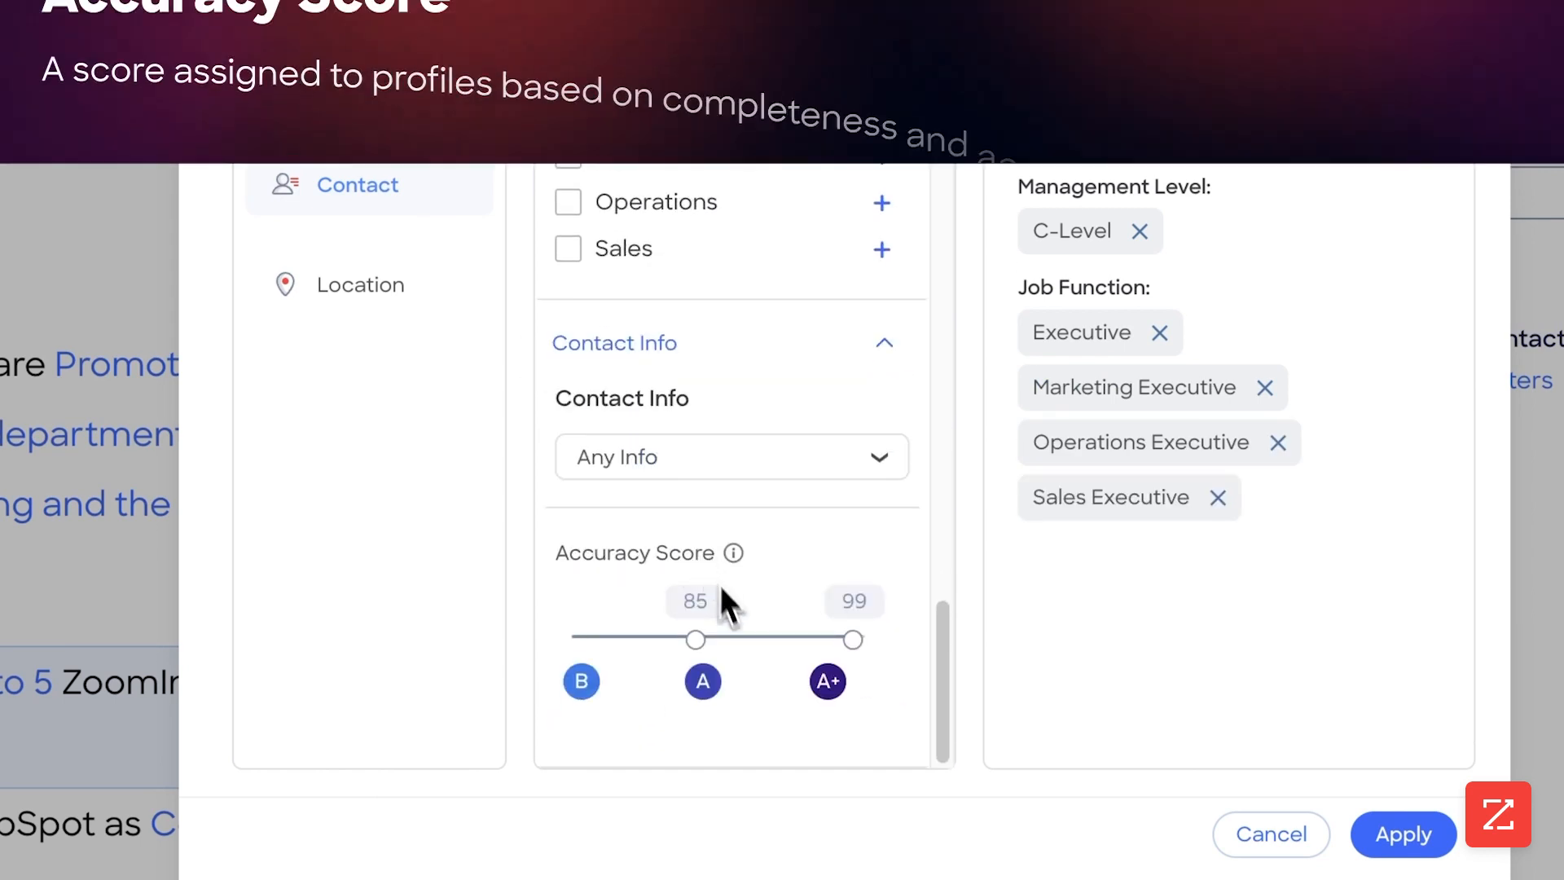
{"action": "left_click_drag", "start_coordinate": [697, 640], "coordinate": [806, 641]}
Require contacts to have all of Mobile Phone, Direct Phone and Business Email
{"action": "left_click", "coordinate": [784, 480]}
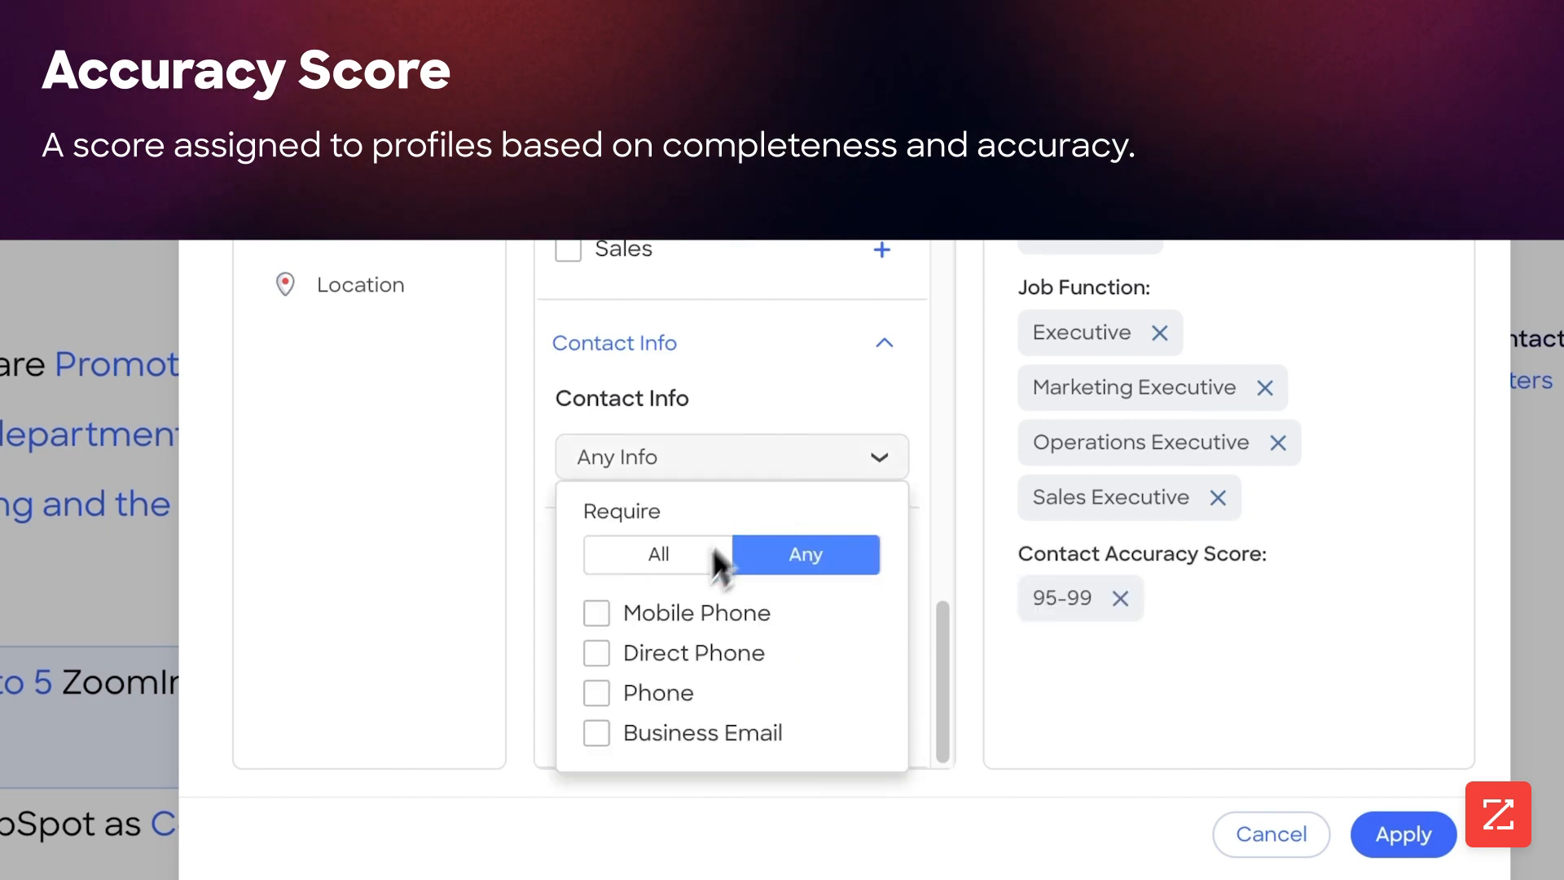
{"action": "left_click", "coordinate": [666, 555]}
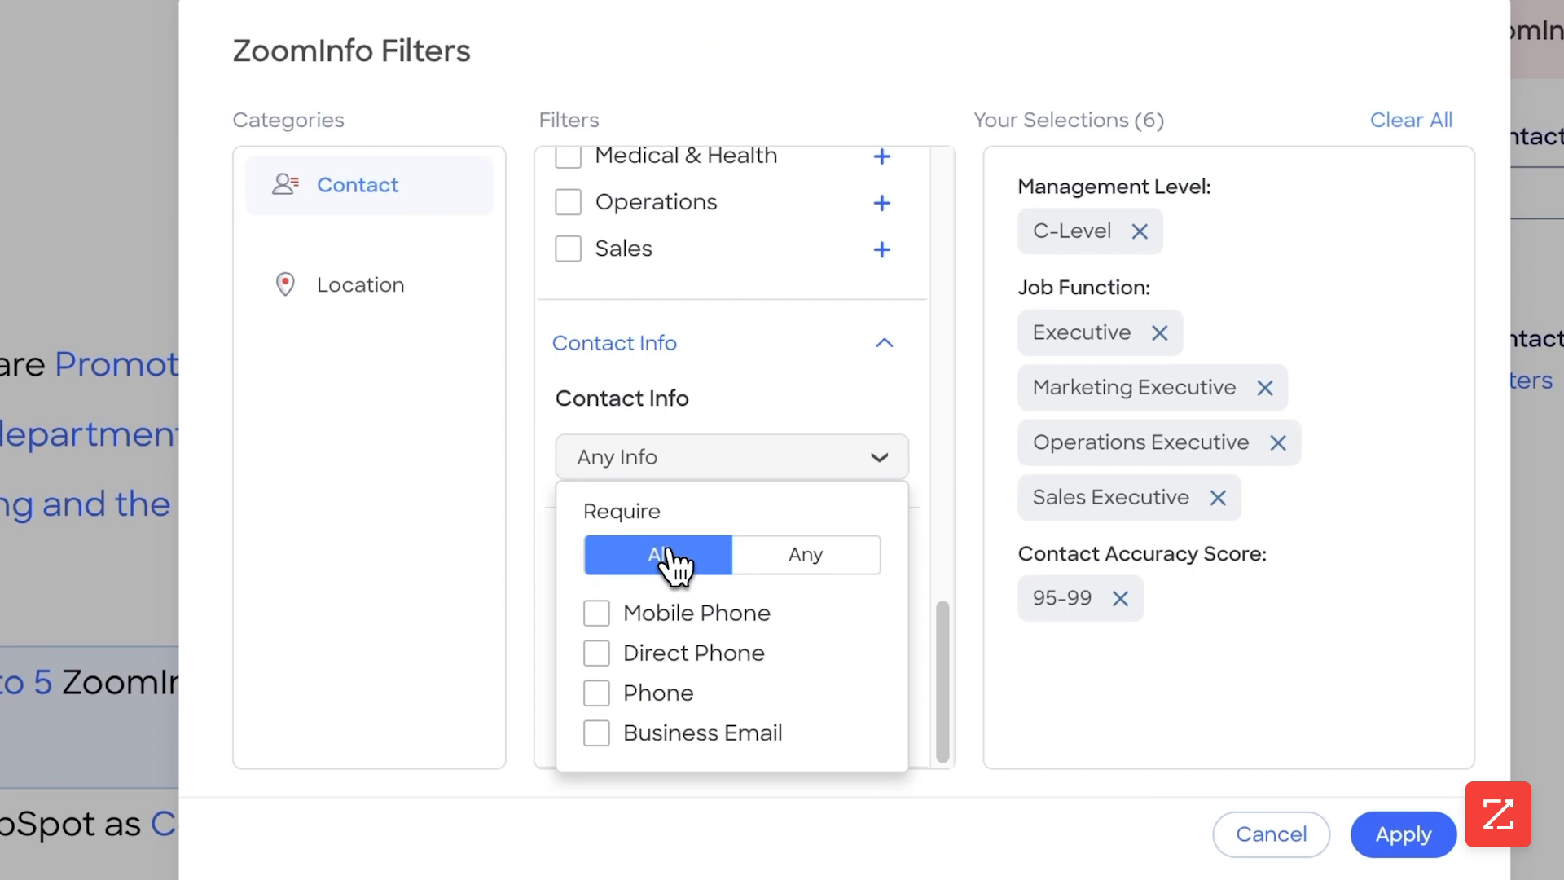
{"action": "left_click", "coordinate": [699, 619]}
{"action": "left_click", "coordinate": [694, 655]}
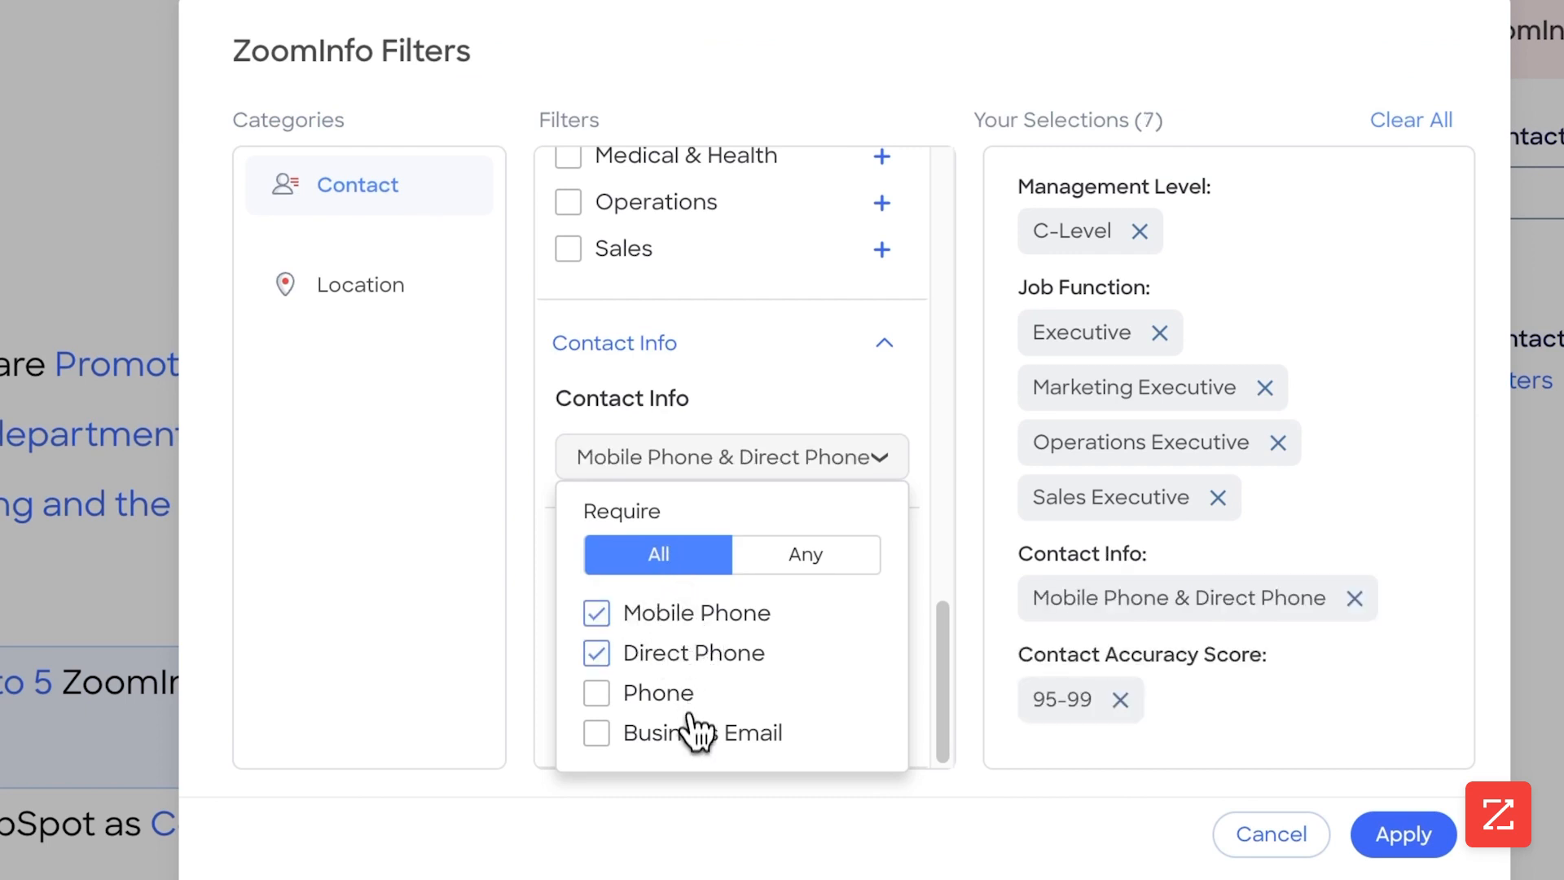
{"action": "left_click", "coordinate": [697, 734]}
{"action": "left_click", "coordinate": [817, 560]}
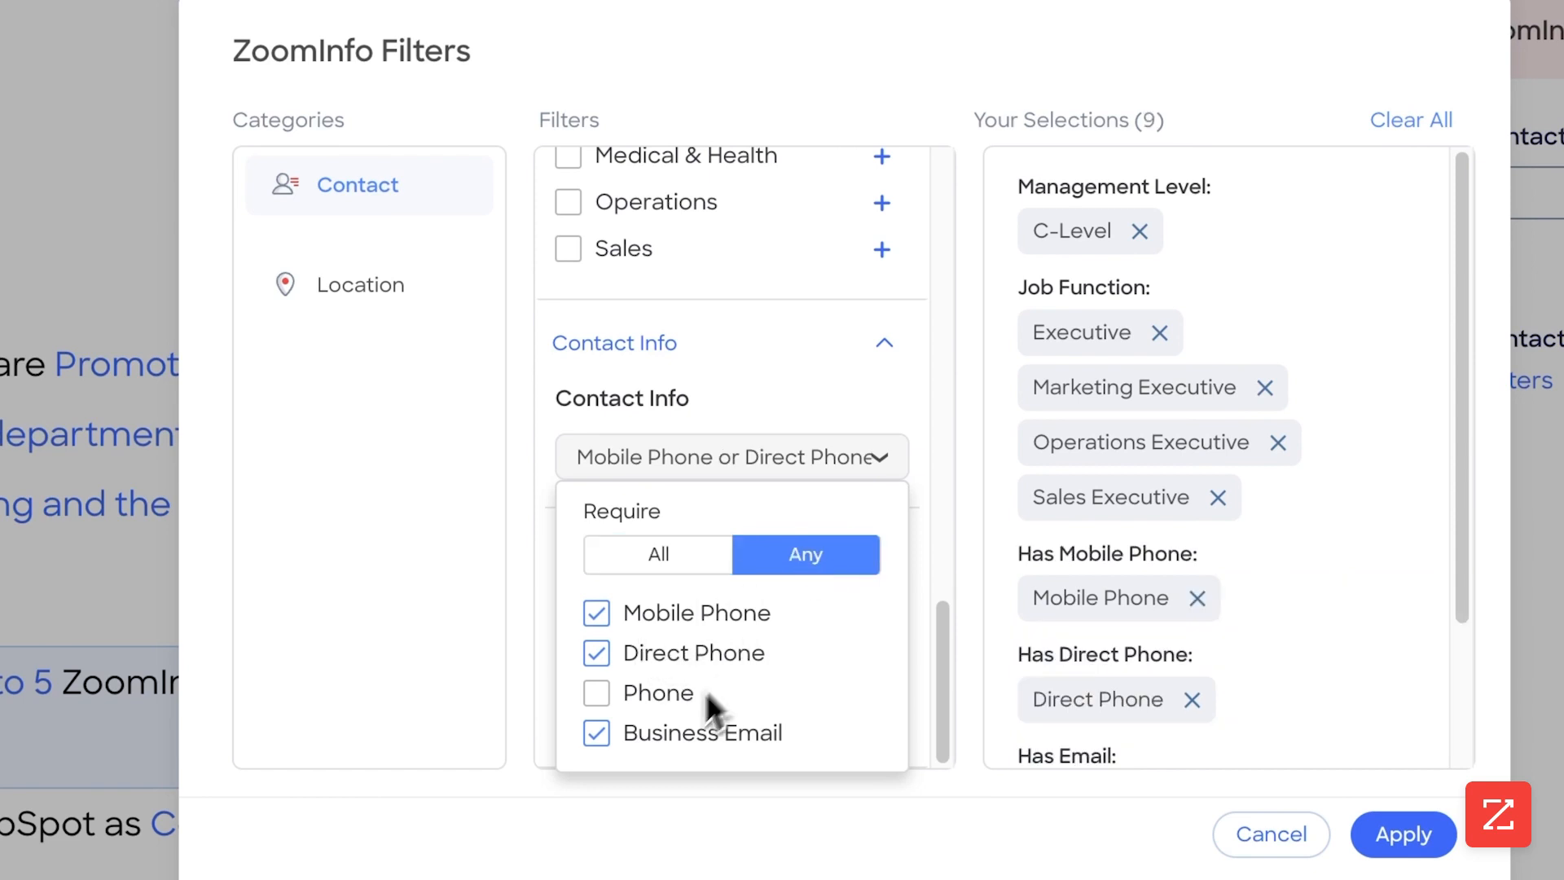
{"action": "left_click", "coordinate": [661, 562]}
{"action": "left_click", "coordinate": [862, 457]}
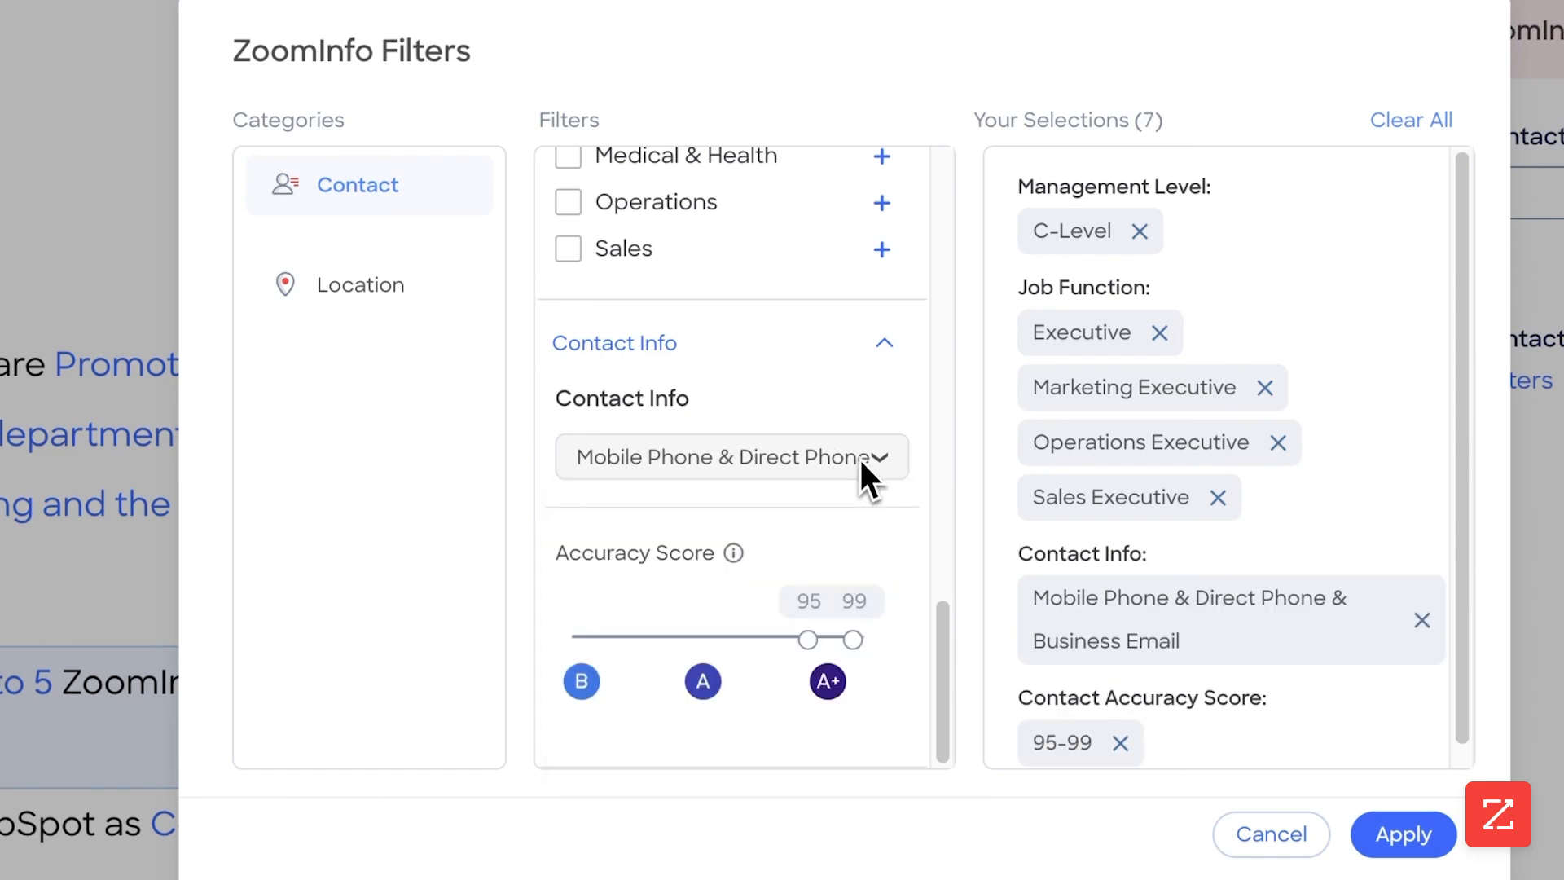
Limit the contacts' location to US - States and apply the ZoomInfo filters
{"action": "left_click", "coordinate": [419, 298]}
{"action": "left_click", "coordinate": [570, 206]}
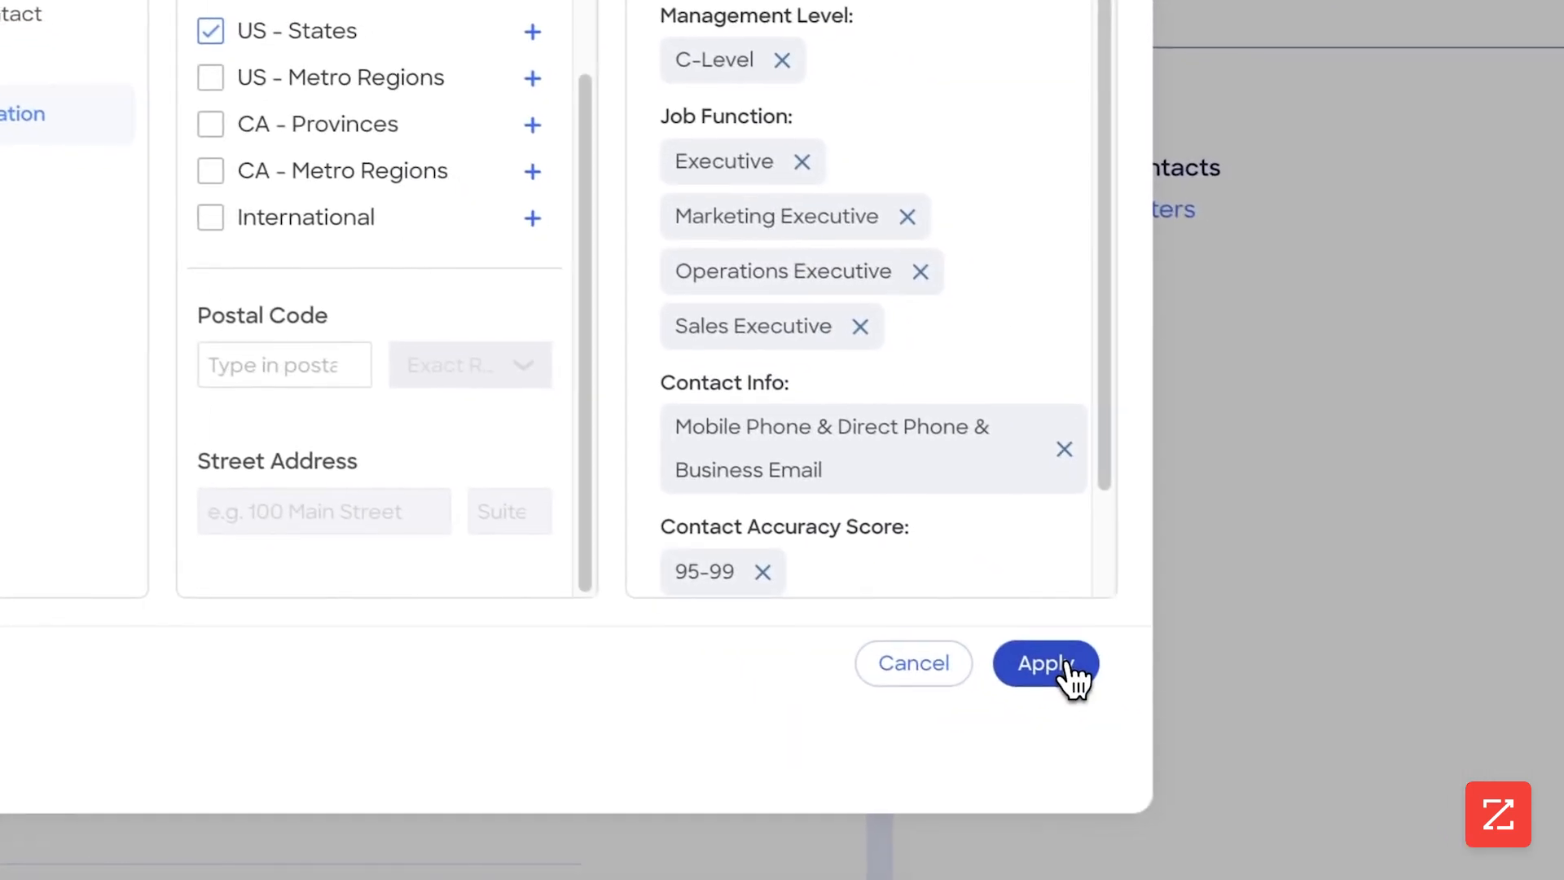
{"action": "left_click", "coordinate": [1075, 680]}
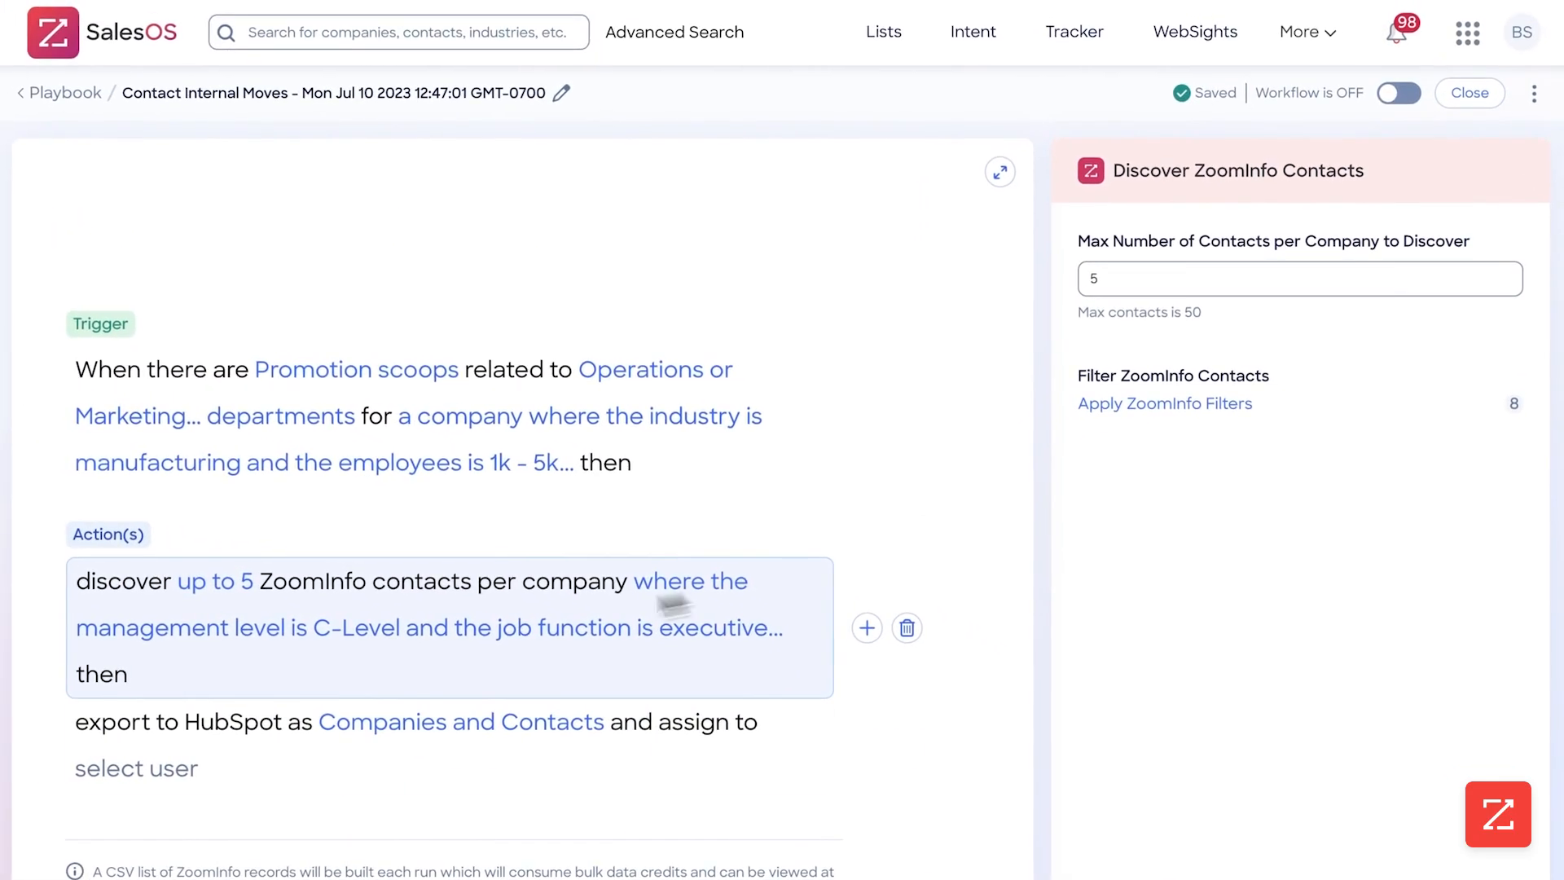
Keep the HubSpot export's record type as Companies and Contacts and assign the records to BowTied Systems
{"action": "left_click", "coordinate": [366, 734]}
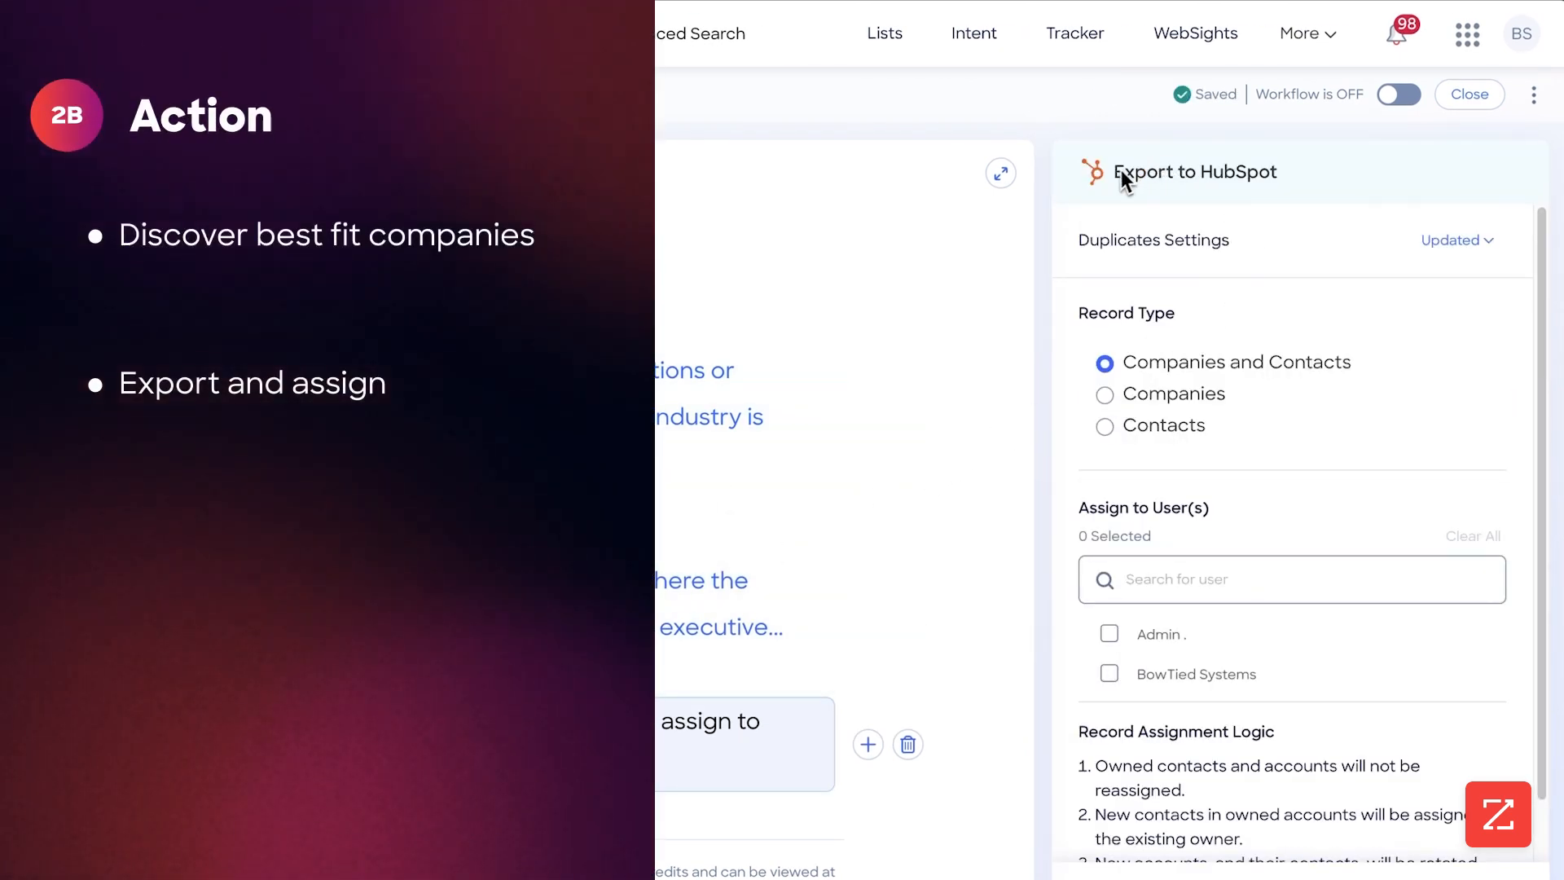
{"action": "left_click_drag", "start_coordinate": [1121, 171], "coordinate": [1261, 171]}
{"action": "left_click", "coordinate": [1306, 195]}
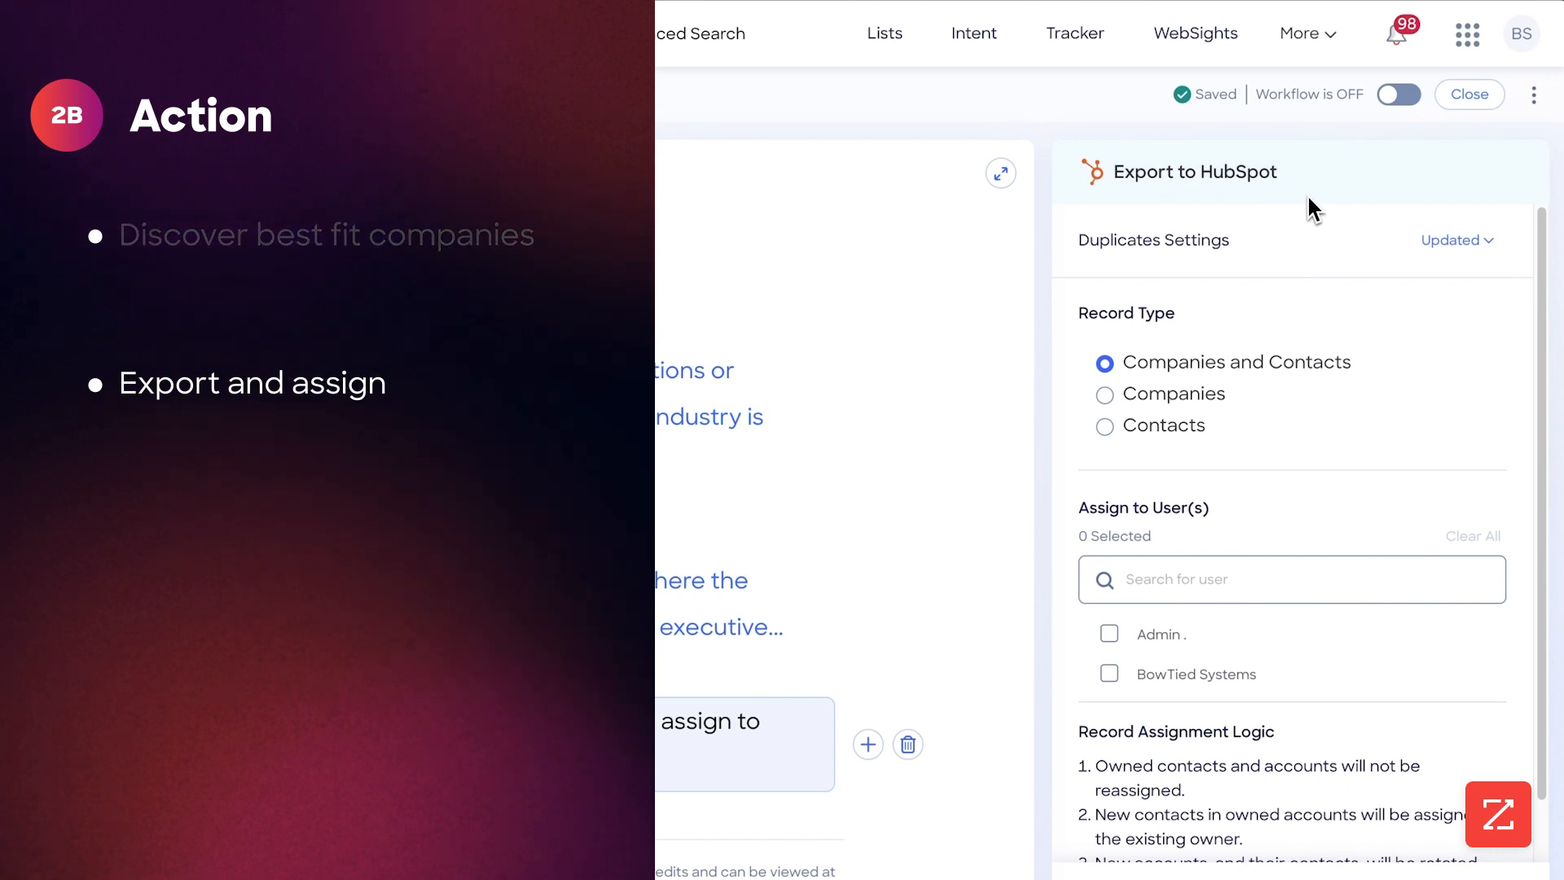
{"action": "scroll", "coordinate": [1336, 229], "scroll_direction": "down", "scroll_amount": 1}
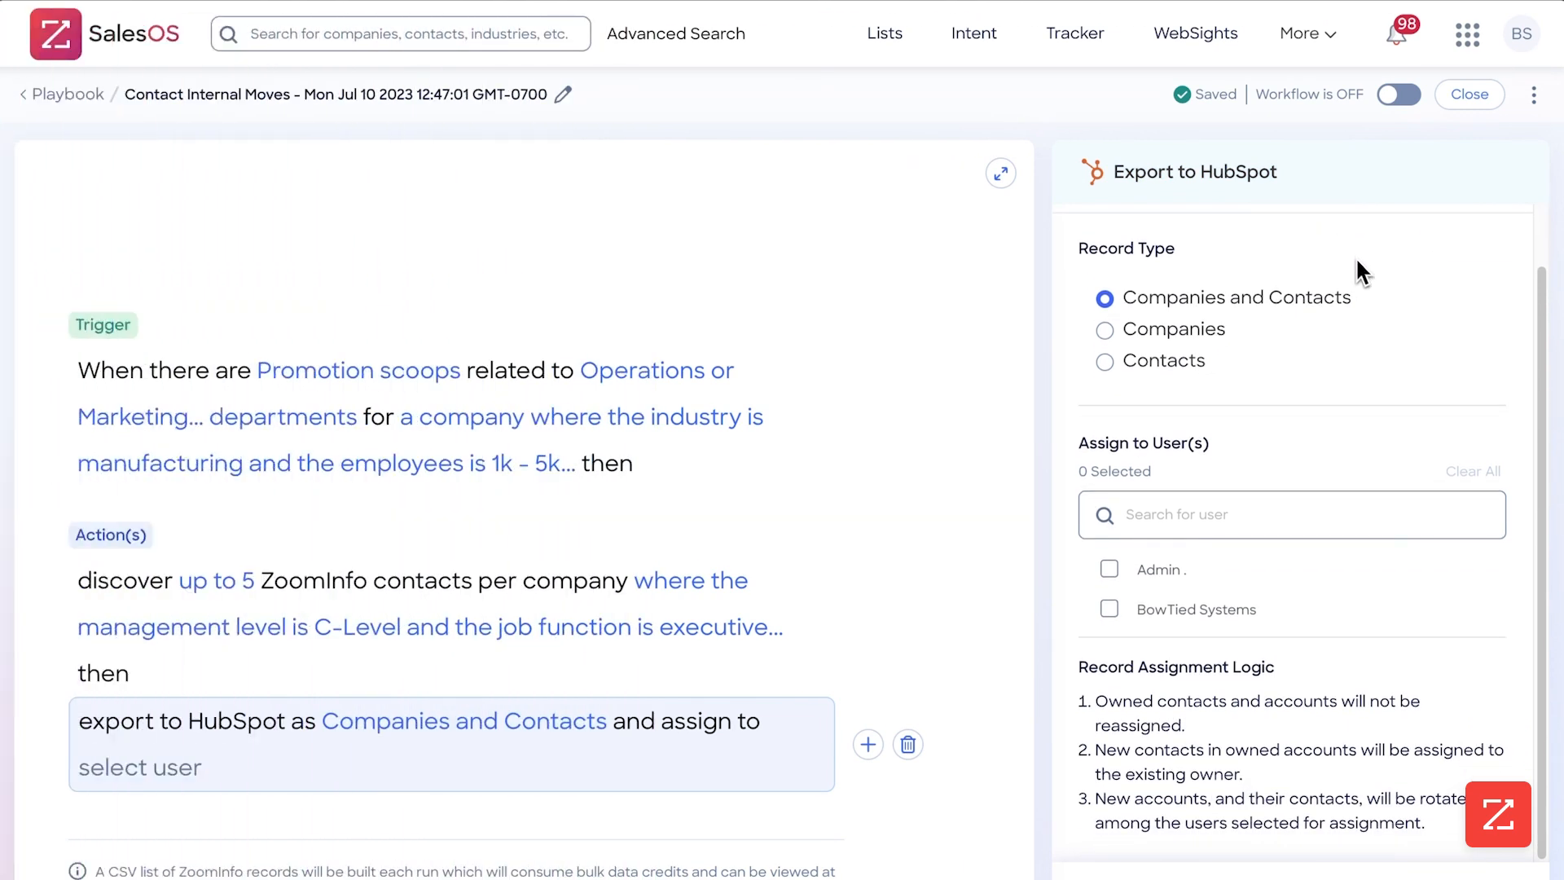
{"action": "left_click_drag", "start_coordinate": [1128, 303], "coordinate": [1271, 301]}
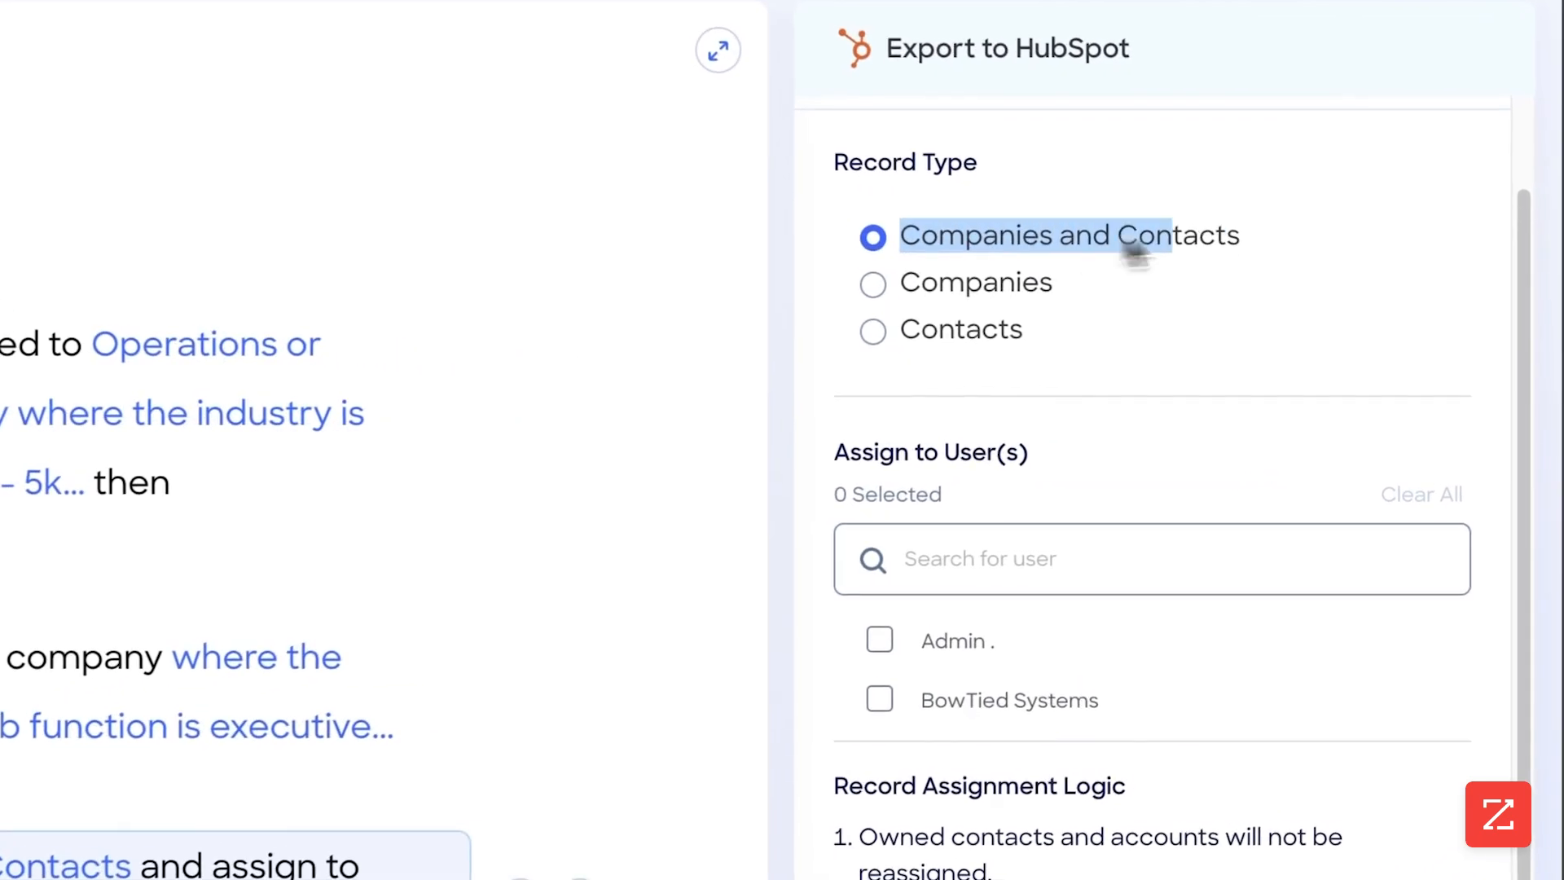
{"action": "left_click_drag", "start_coordinate": [1132, 252], "coordinate": [1243, 251]}
{"action": "left_click", "coordinate": [960, 700]}
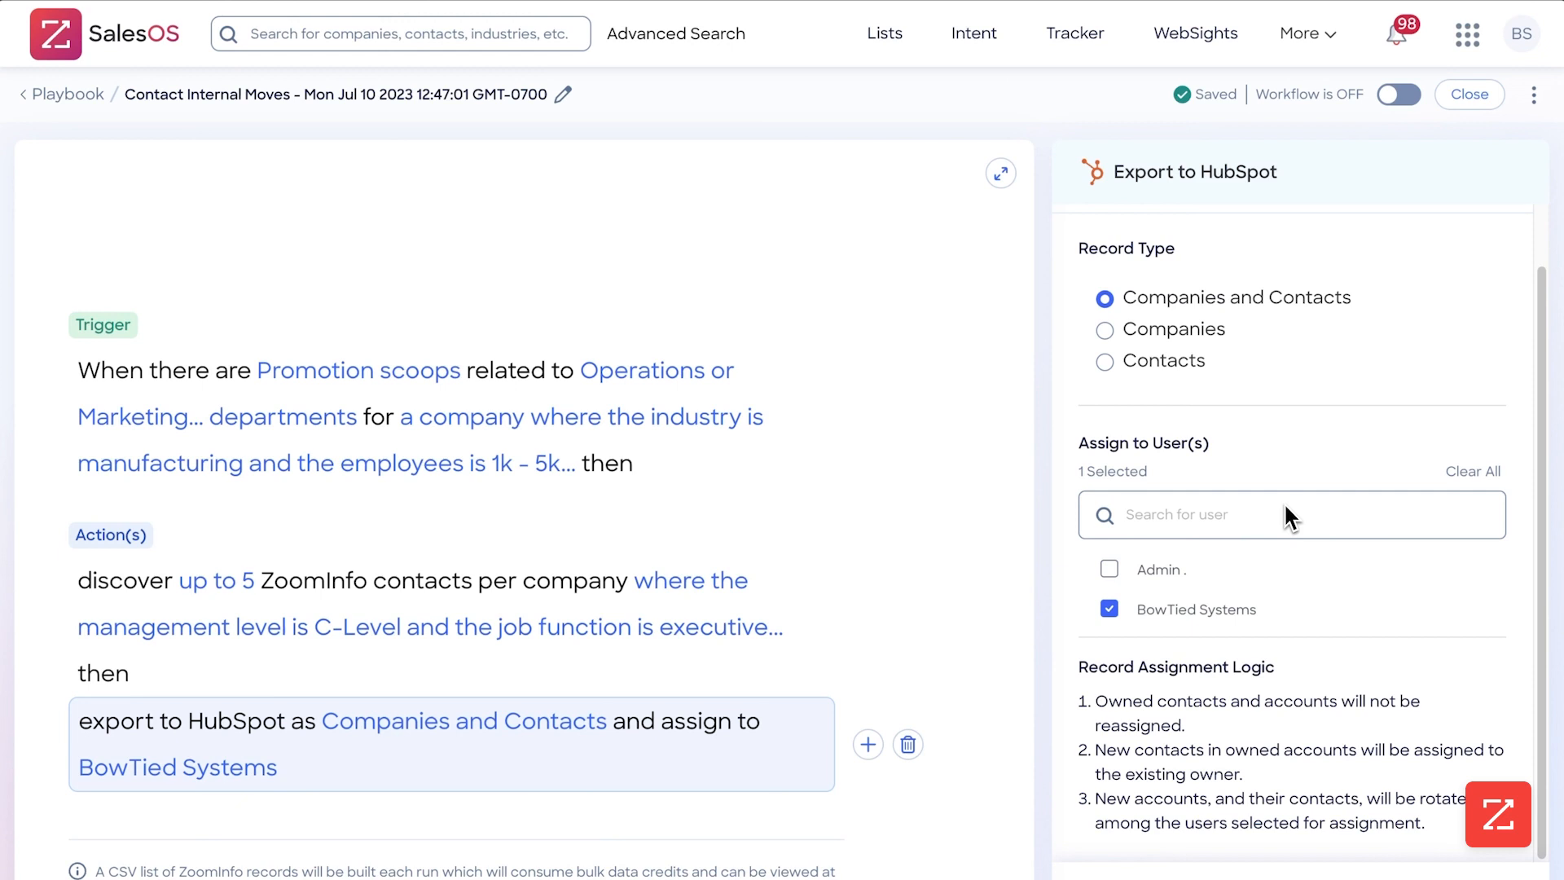
Turn on the Contact Internal Moves workflow and close its editor
{"action": "left_click", "coordinate": [1401, 95]}
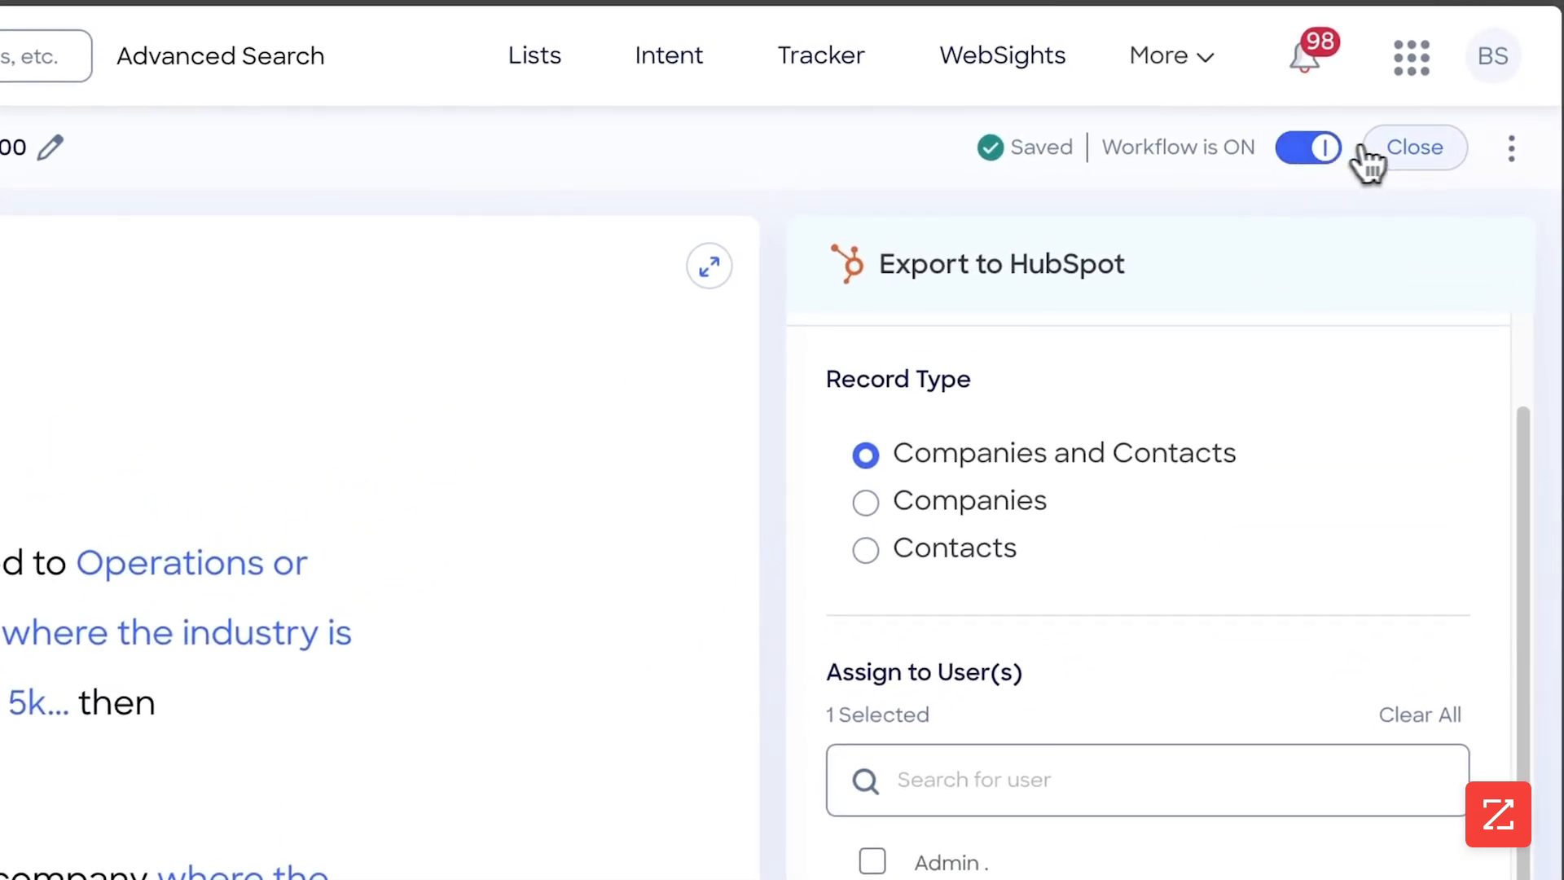
{"action": "left_click", "coordinate": [1407, 157]}
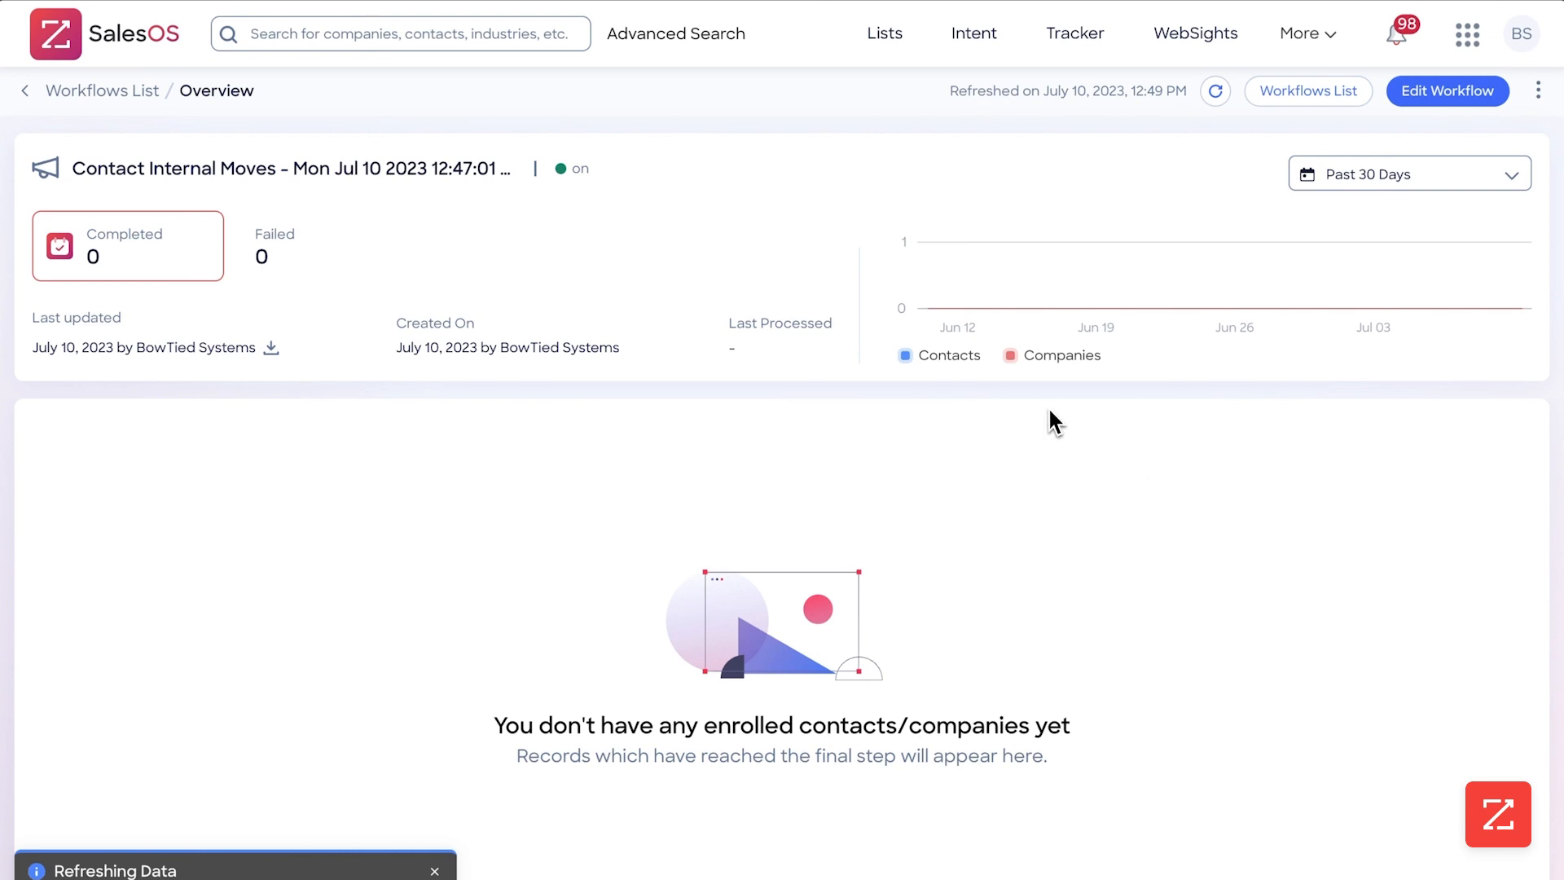
Find the Intent Signal Targeting workflow of Wed Jun 28 2023 in the workflows list and examine its overview and results graph
{"action": "left_click", "coordinate": [1242, 126]}
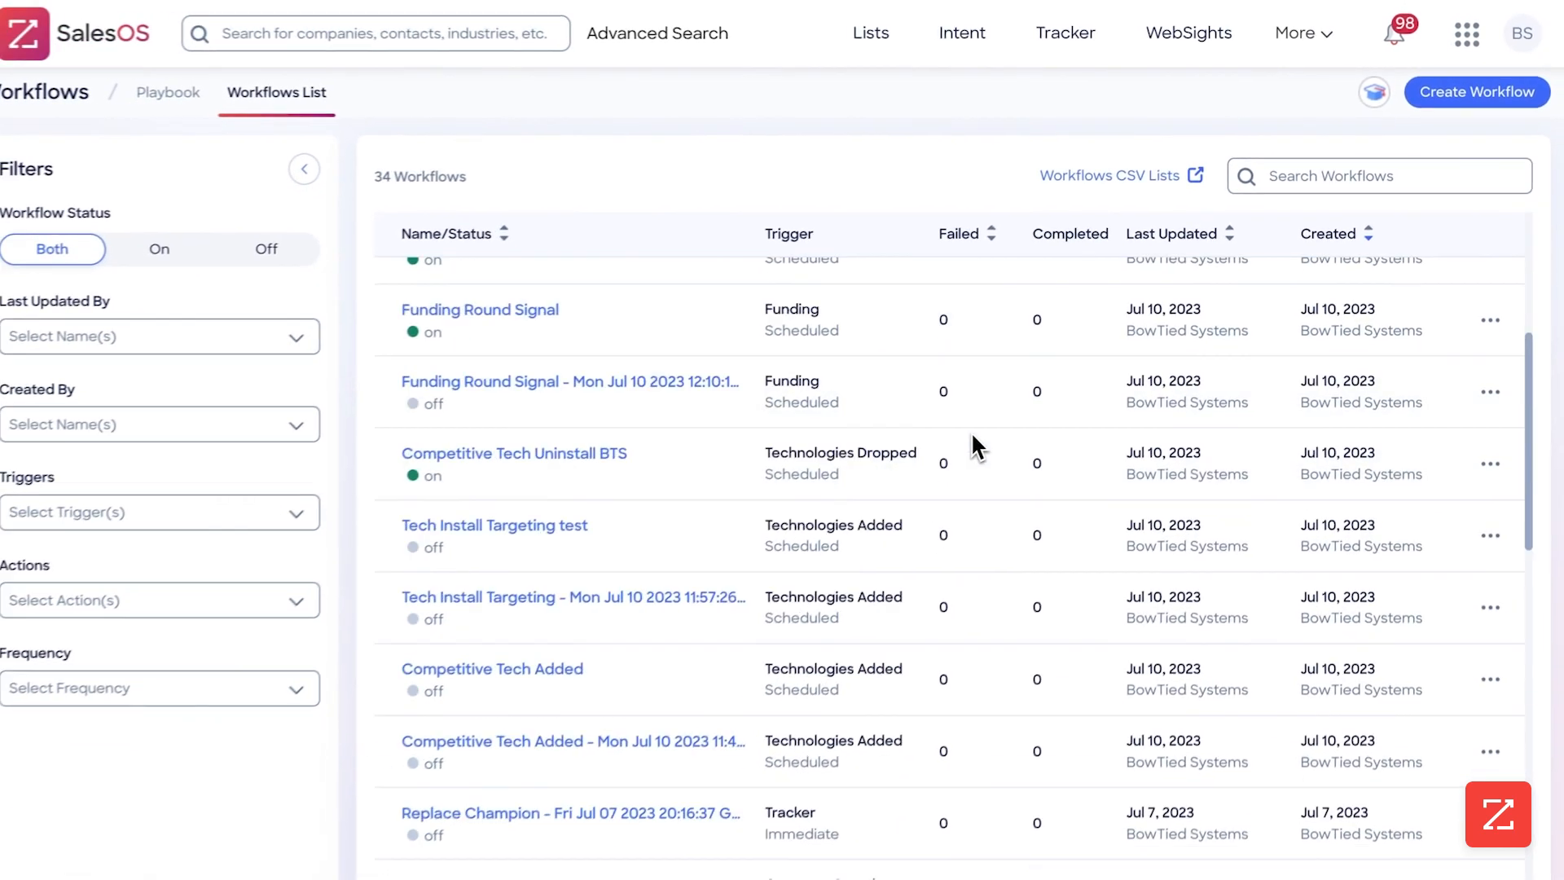
{"action": "scroll", "coordinate": [978, 431], "scroll_direction": "down", "scroll_amount": 10}
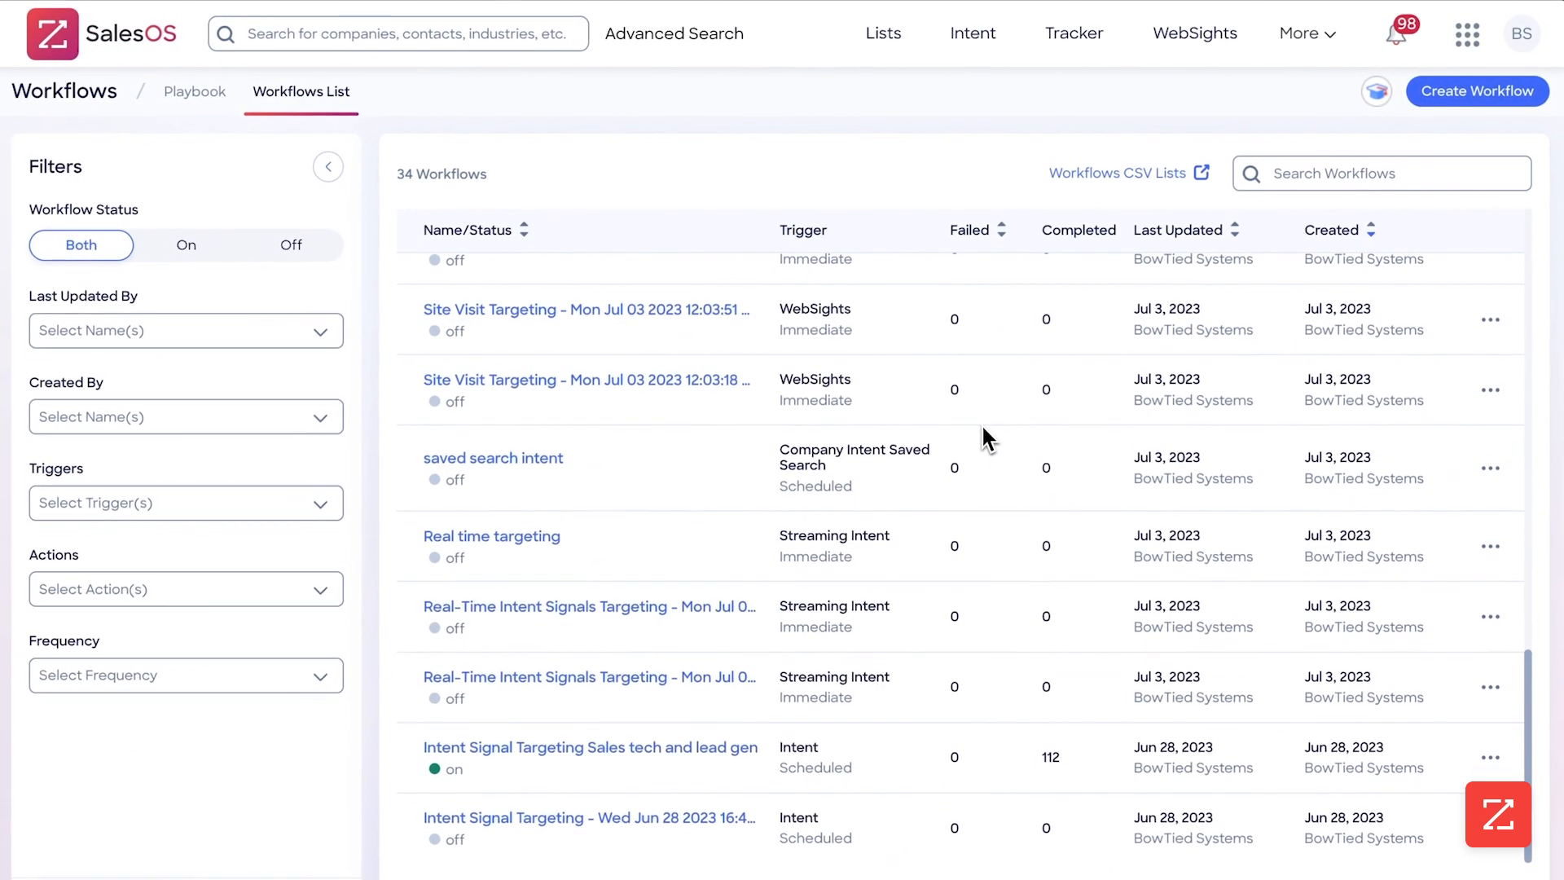
{"action": "left_click", "coordinate": [968, 878]}
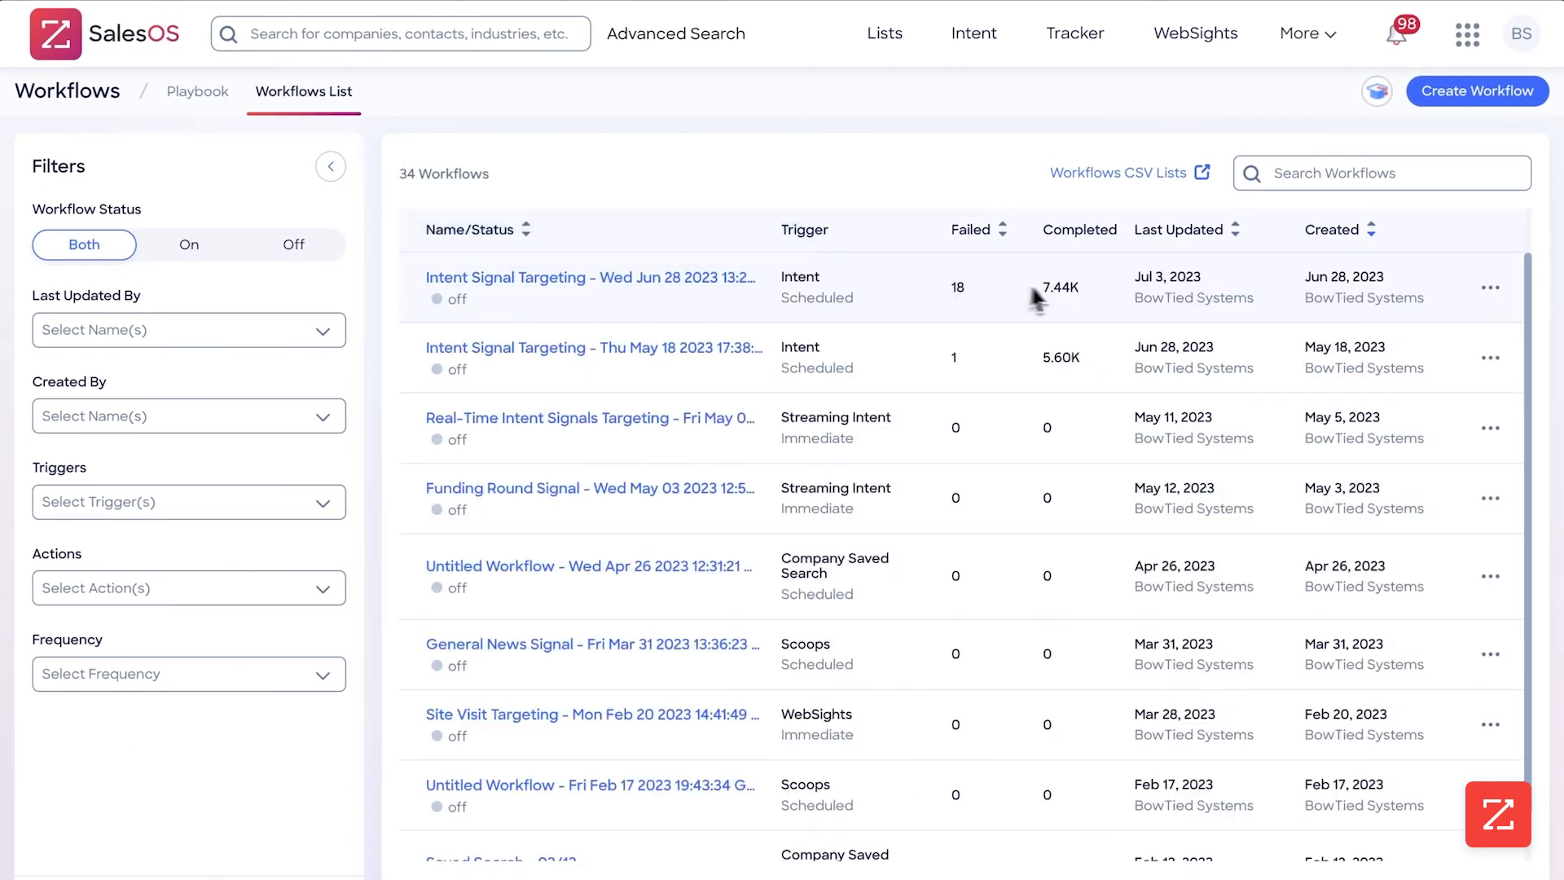
{"action": "left_click", "coordinate": [708, 281]}
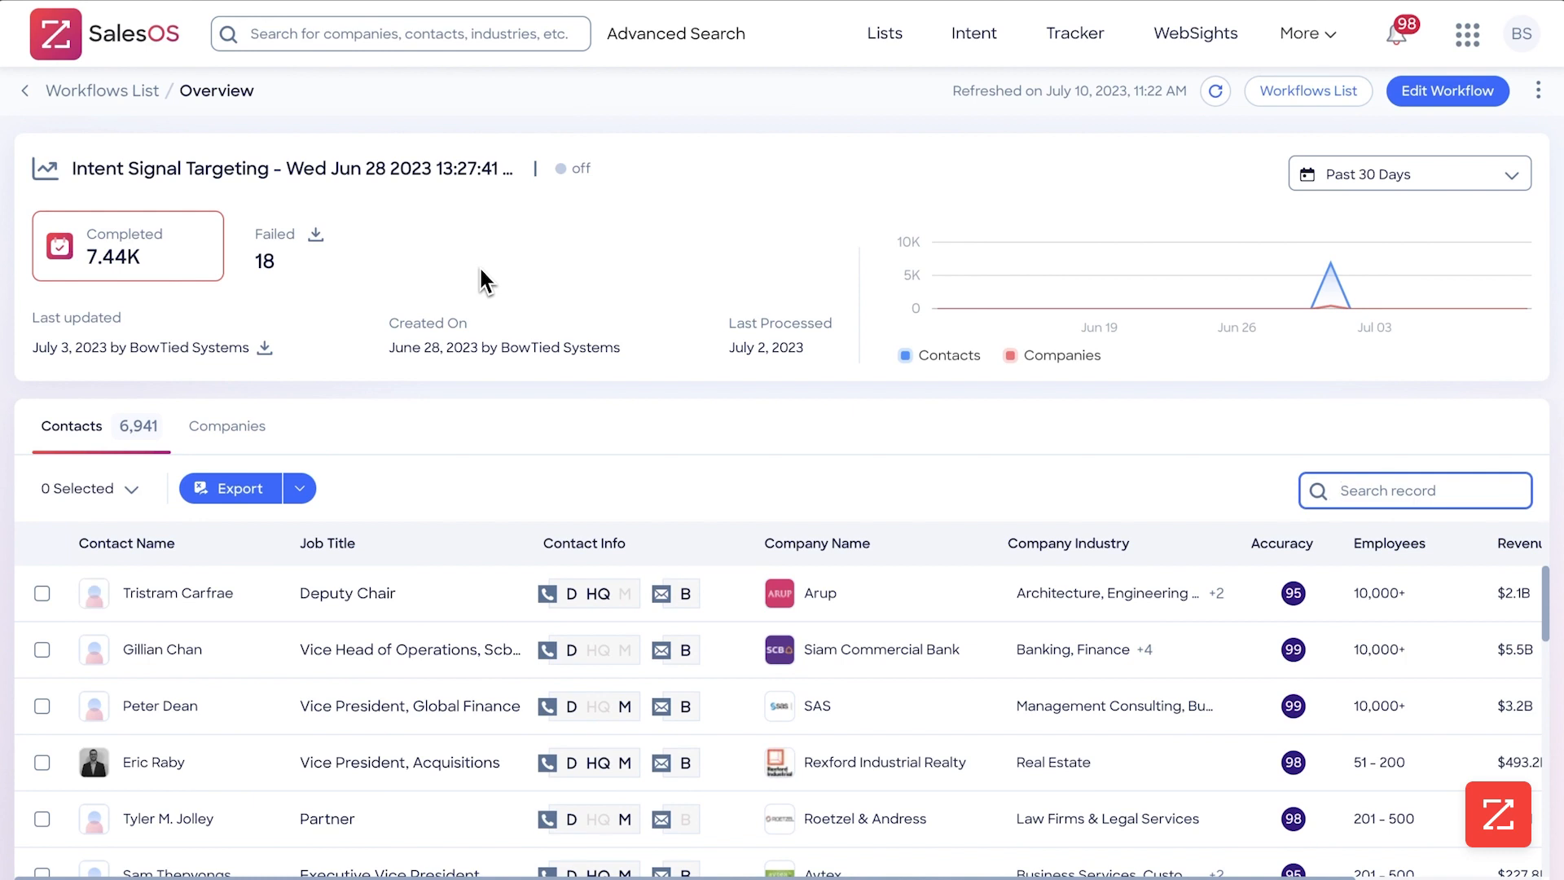
{"action": "mouse_move", "coordinate": [1343, 307]}
Reopen the Contact Internal Moves workflow for editing and review its scoops trigger and contact discovery action
{"action": "left_click", "coordinate": [1329, 102]}
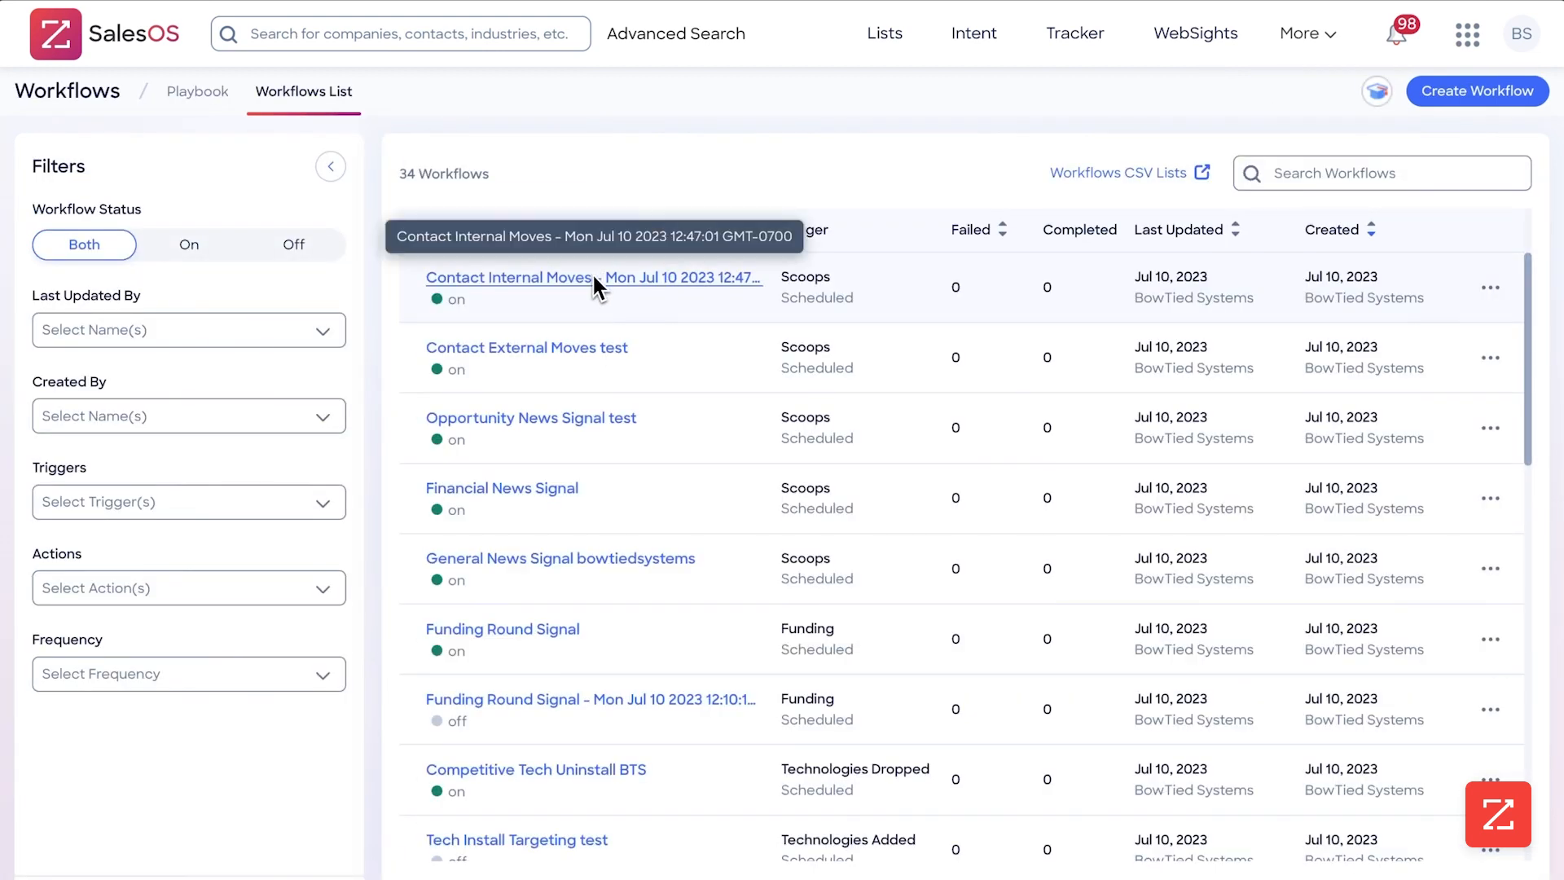
{"action": "left_click", "coordinate": [593, 277]}
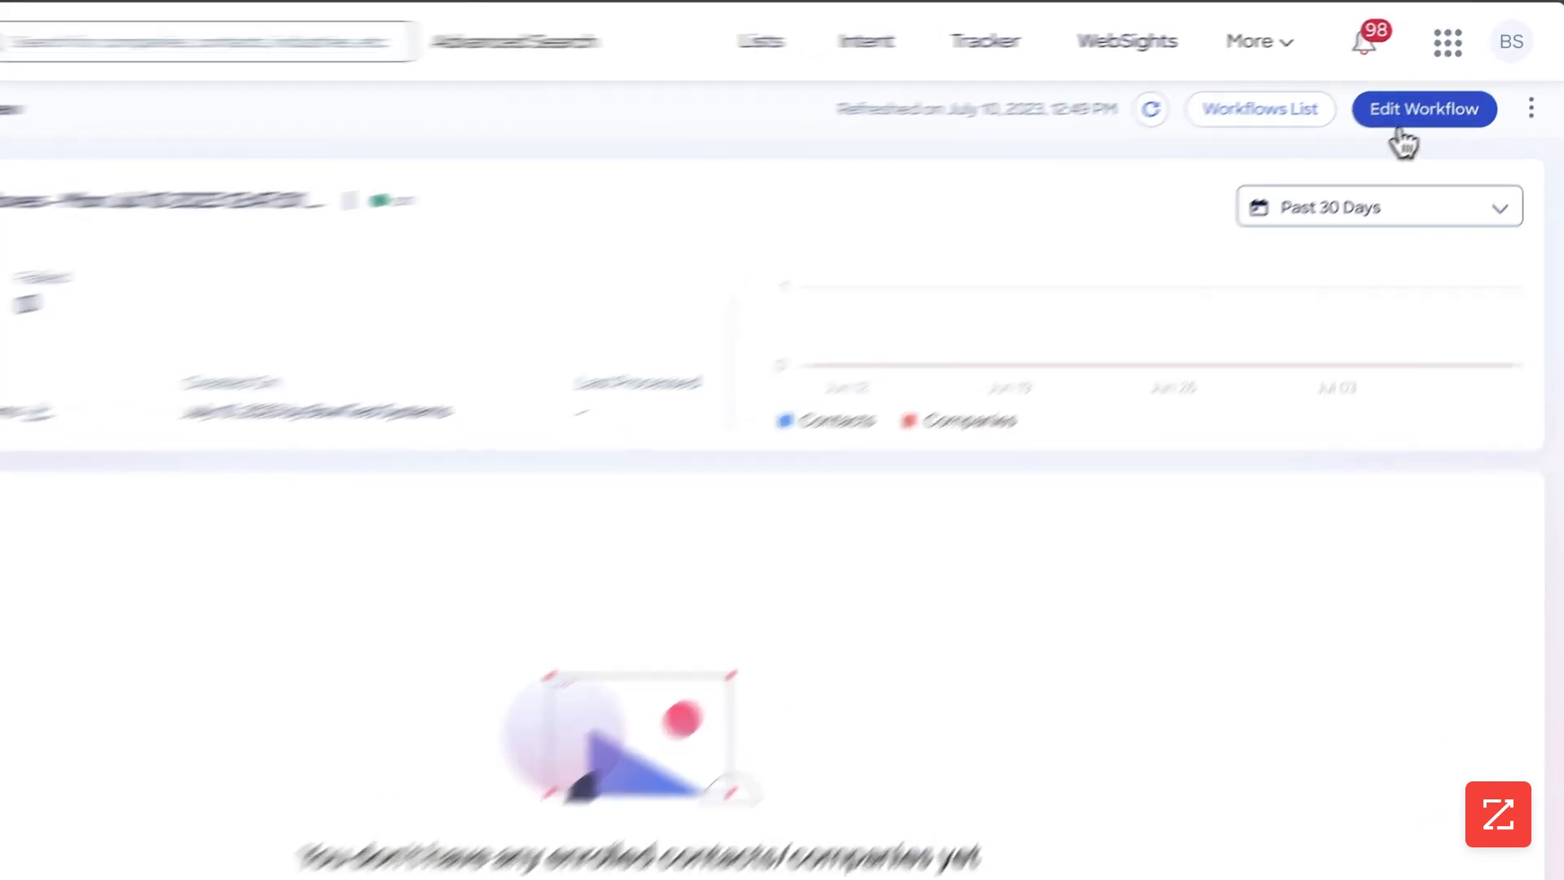
{"action": "left_click", "coordinate": [1401, 127]}
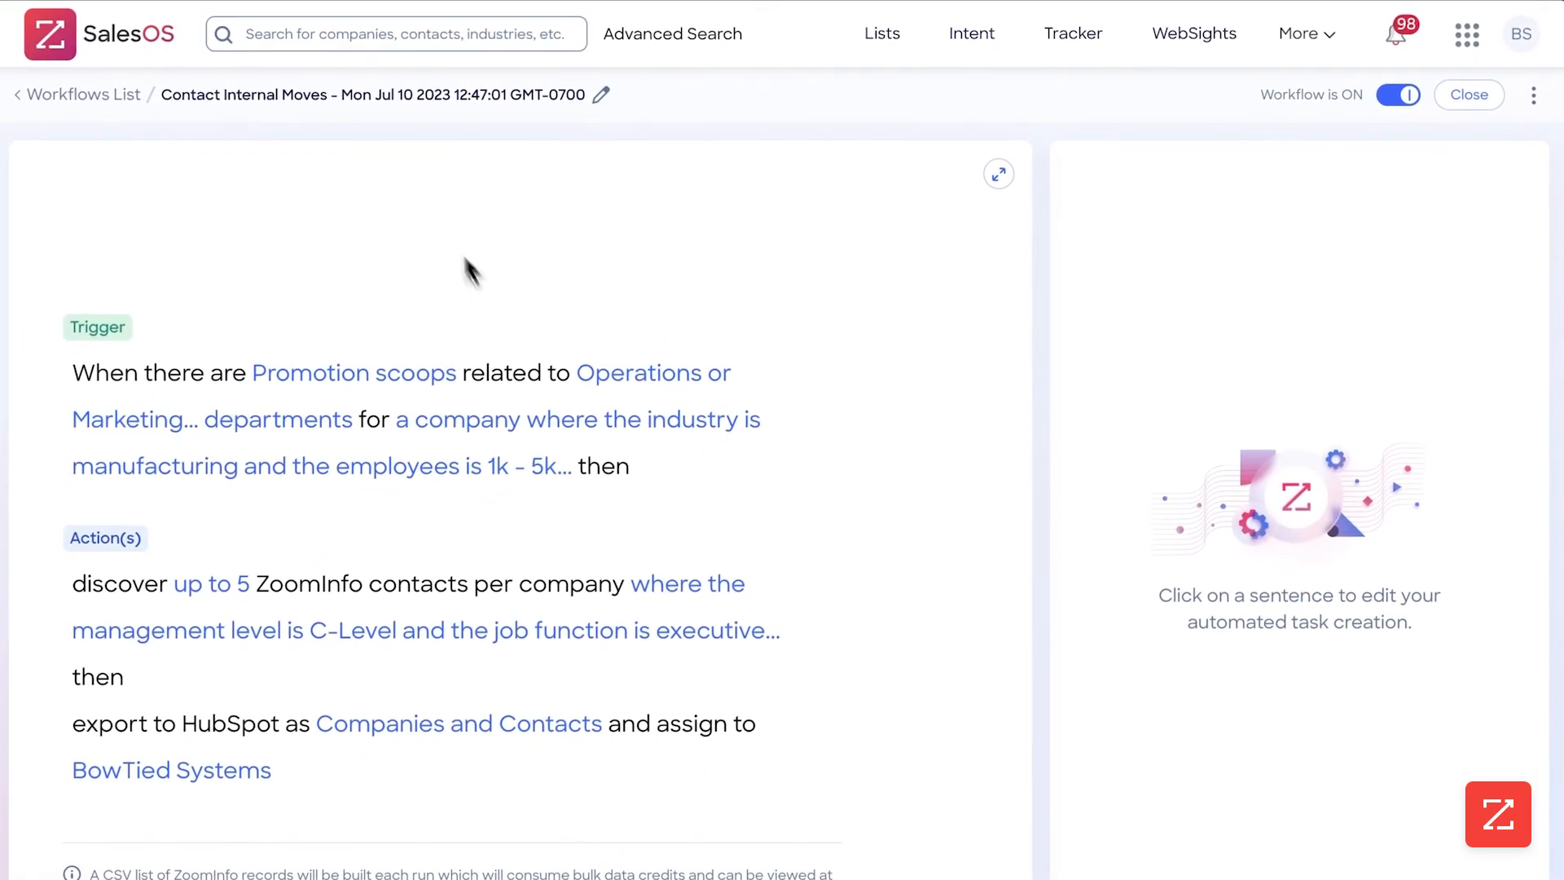
{"action": "left_click", "coordinate": [367, 374]}
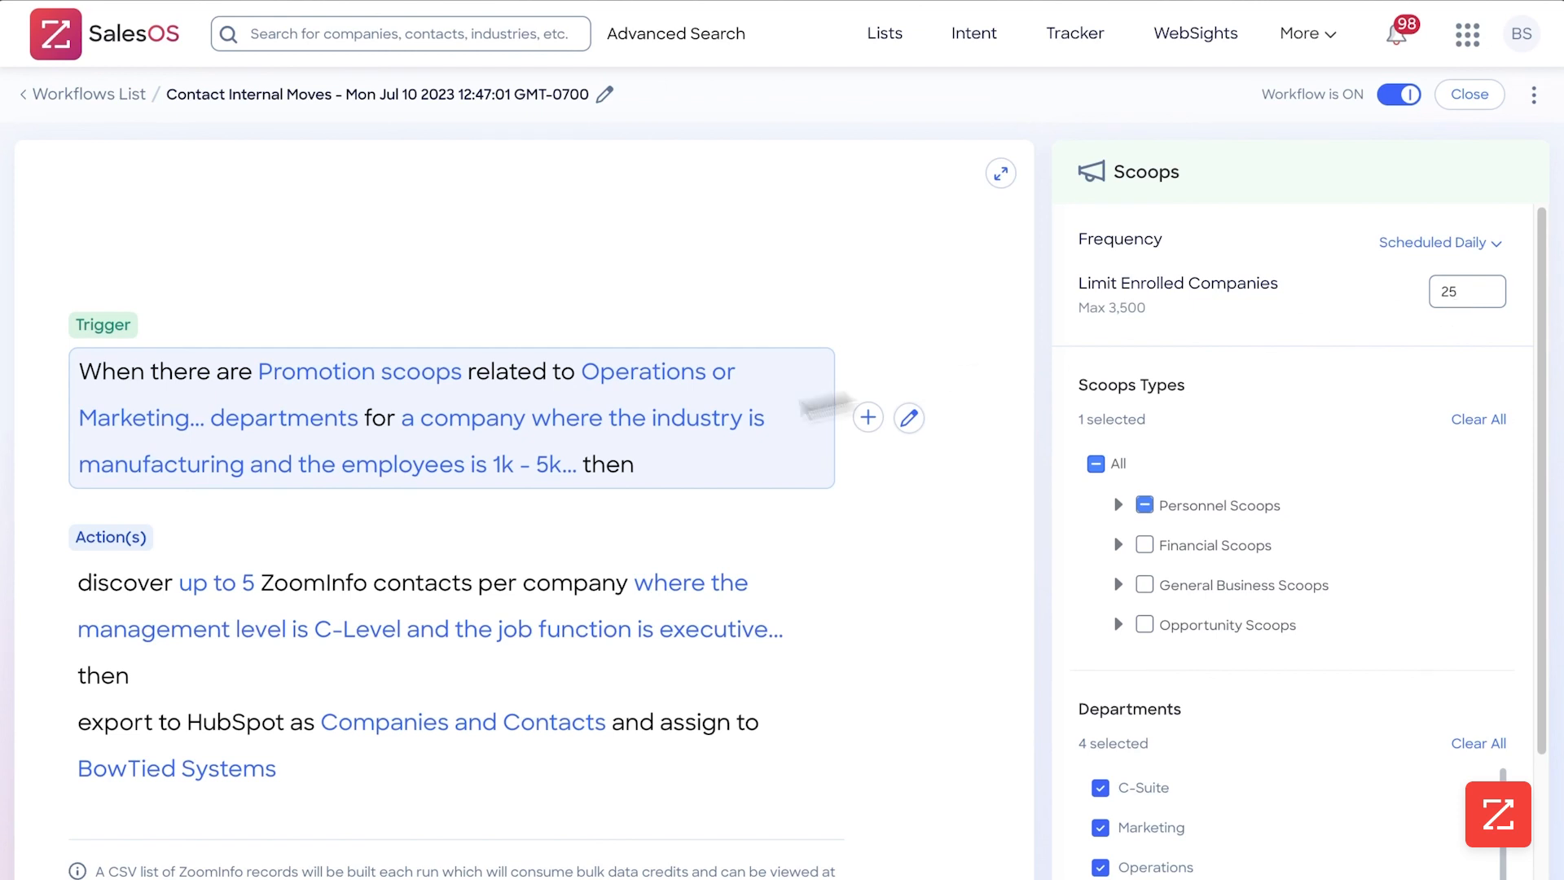
{"action": "left_click", "coordinate": [238, 588]}
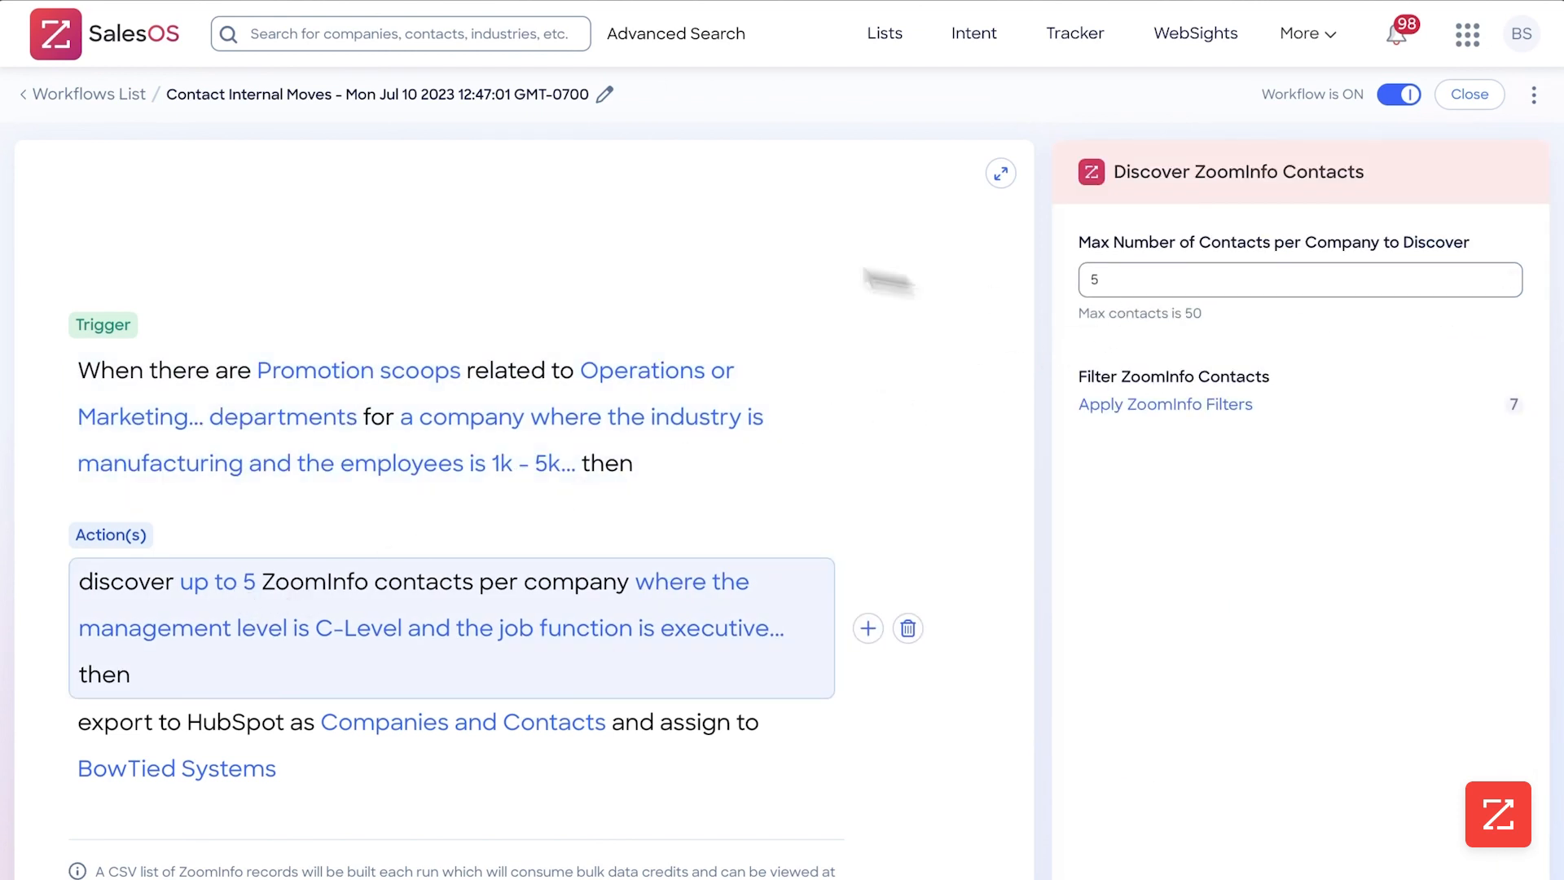
Rename the workflow as Contact Internal Moves, removing the date and time from its name
{"action": "left_click", "coordinate": [607, 95]}
{"action": "left_click", "coordinate": [781, 98]}
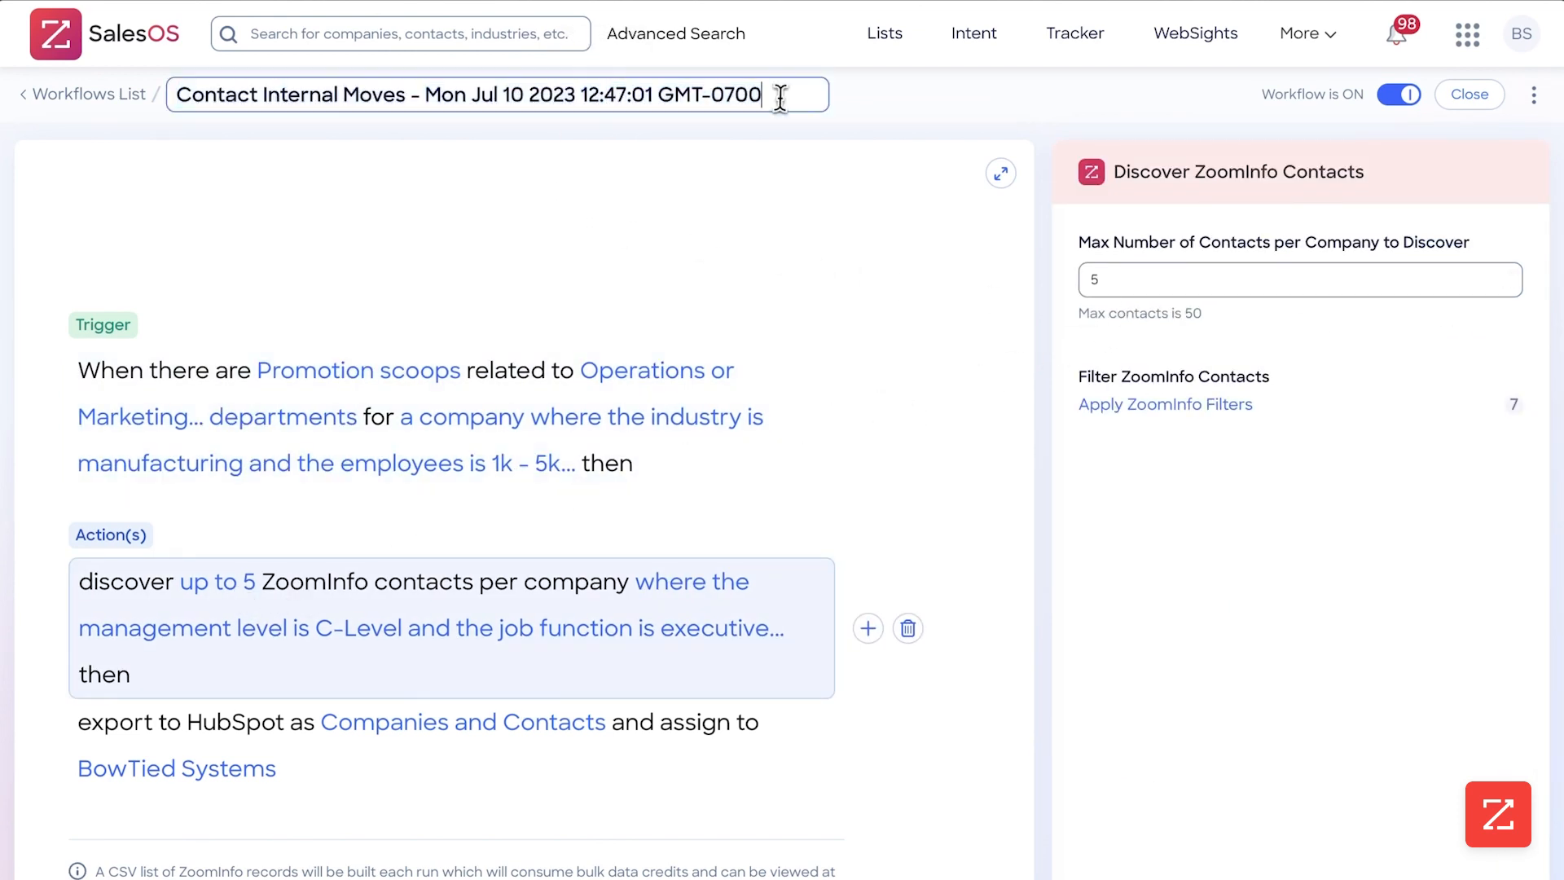
{"action": "left_click", "coordinate": [419, 104], "text": "shift"}
{"action": "key", "text": "BackSpace"}
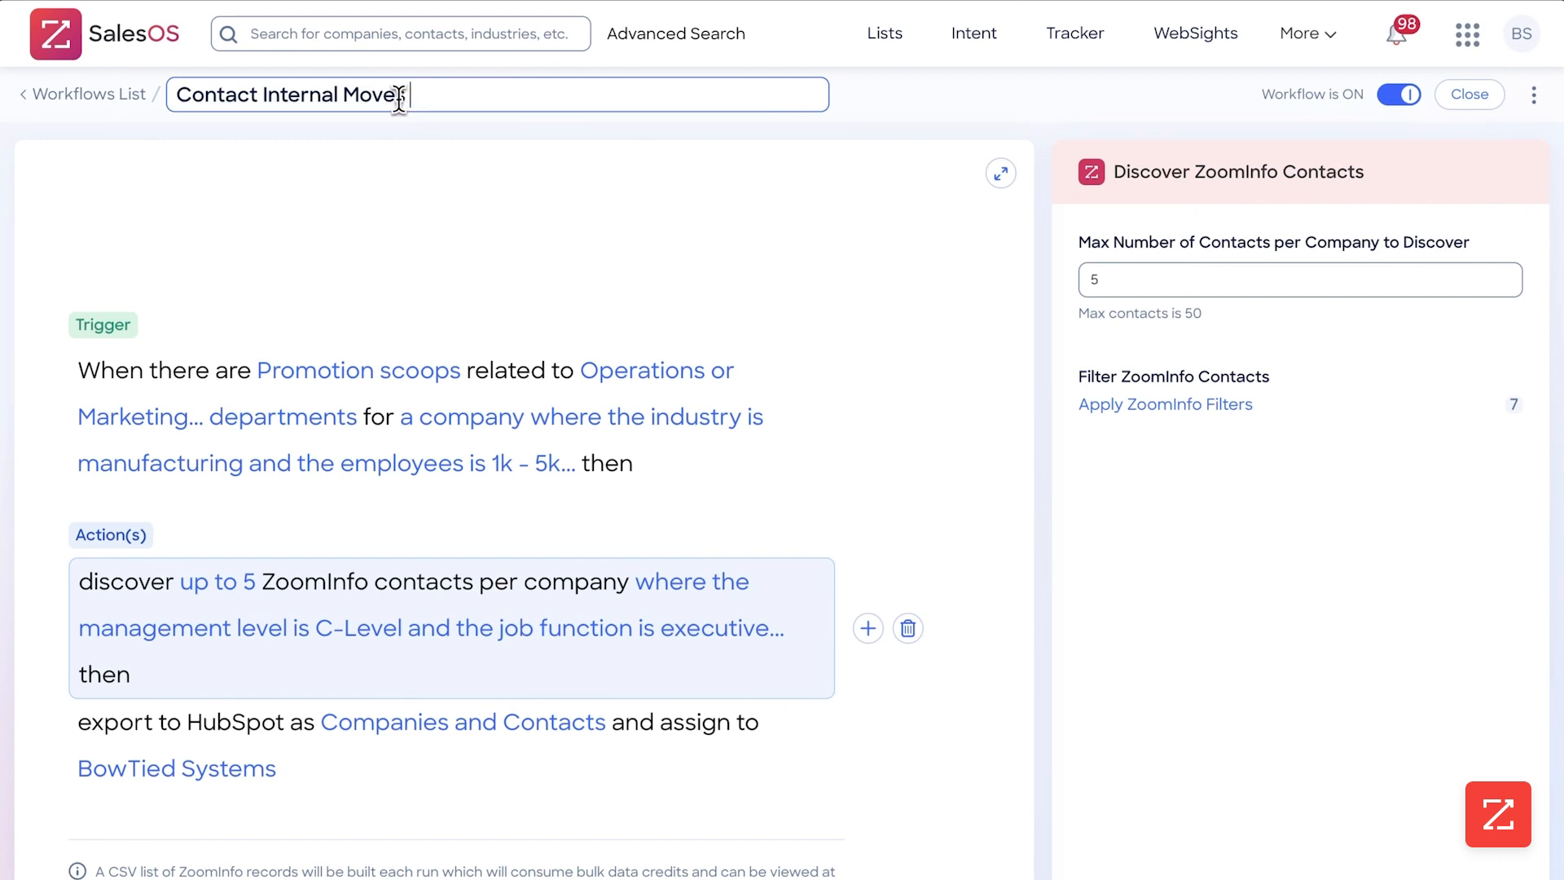
{"action": "left_click", "coordinate": [698, 181]}
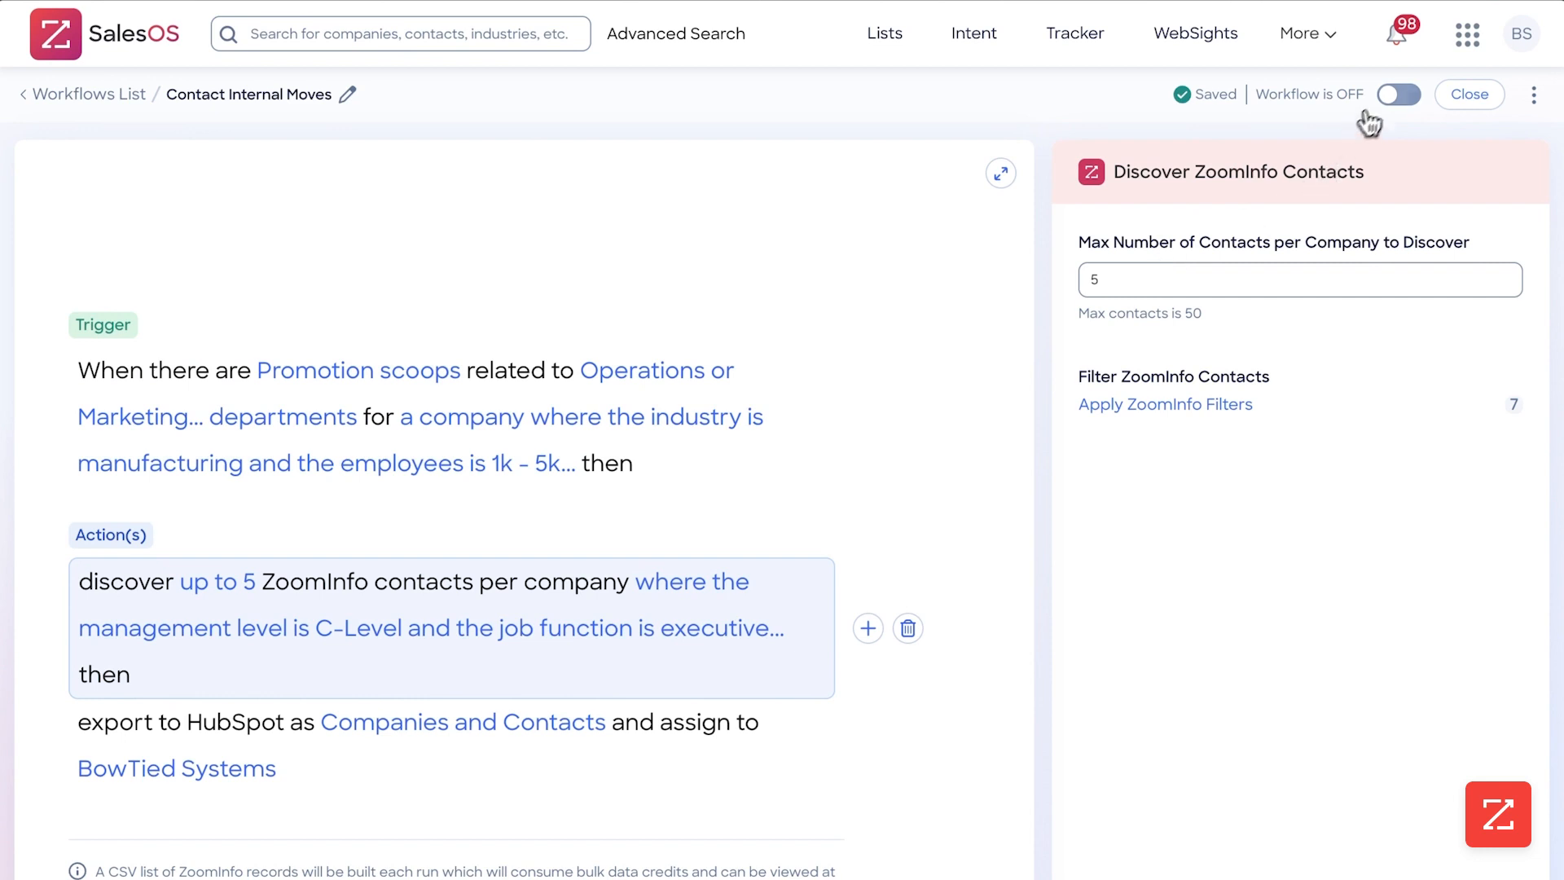
Turn the renamed workflow back on and close it to return to its overview
{"action": "left_click", "coordinate": [1401, 96]}
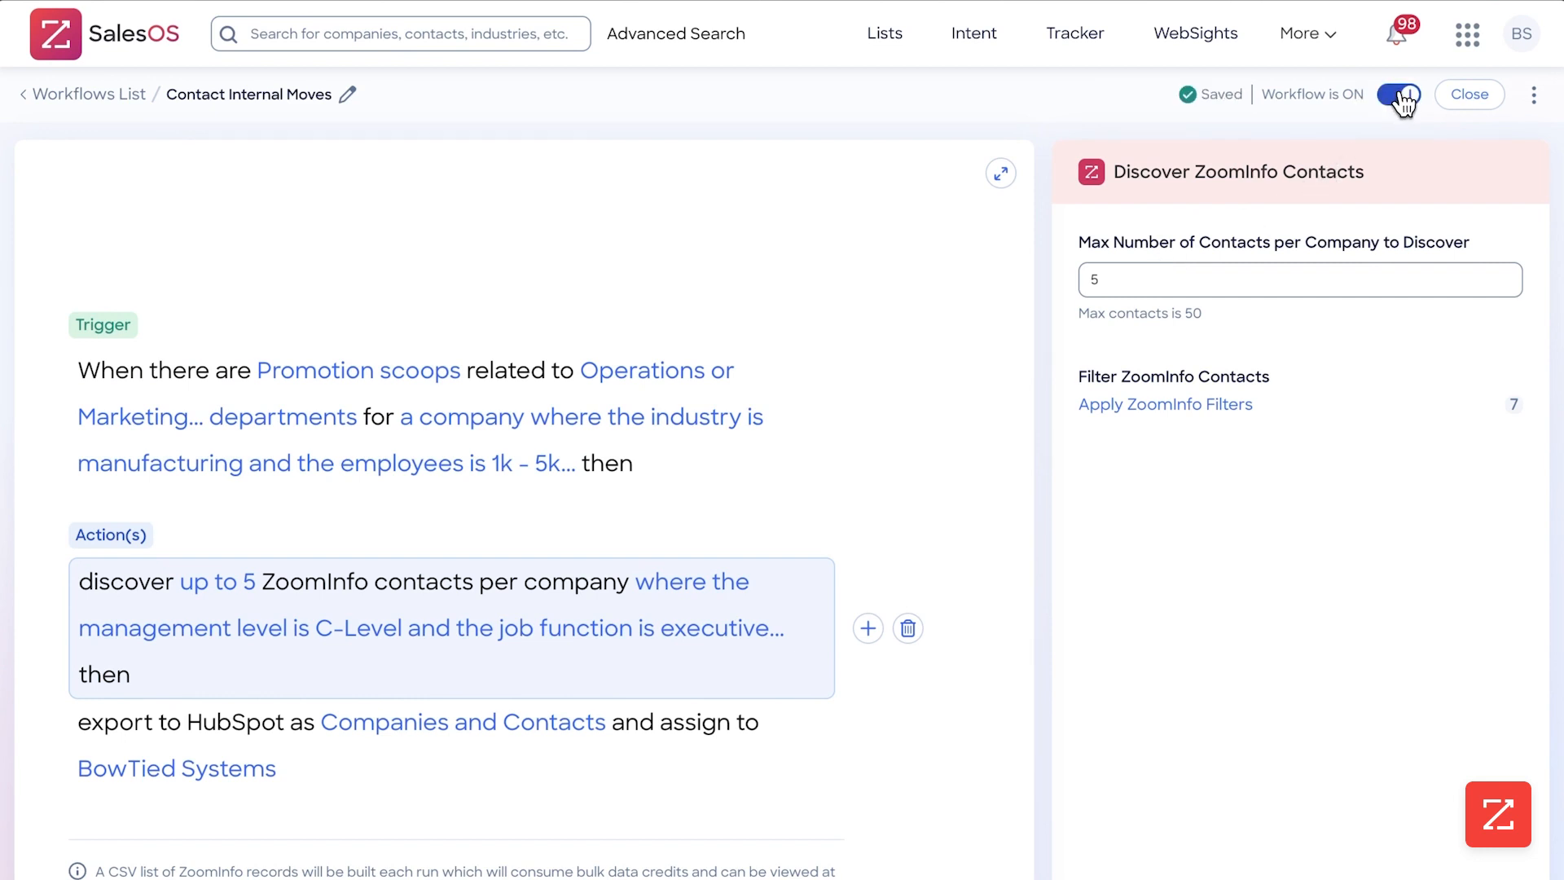
{"action": "left_click", "coordinate": [1466, 95]}
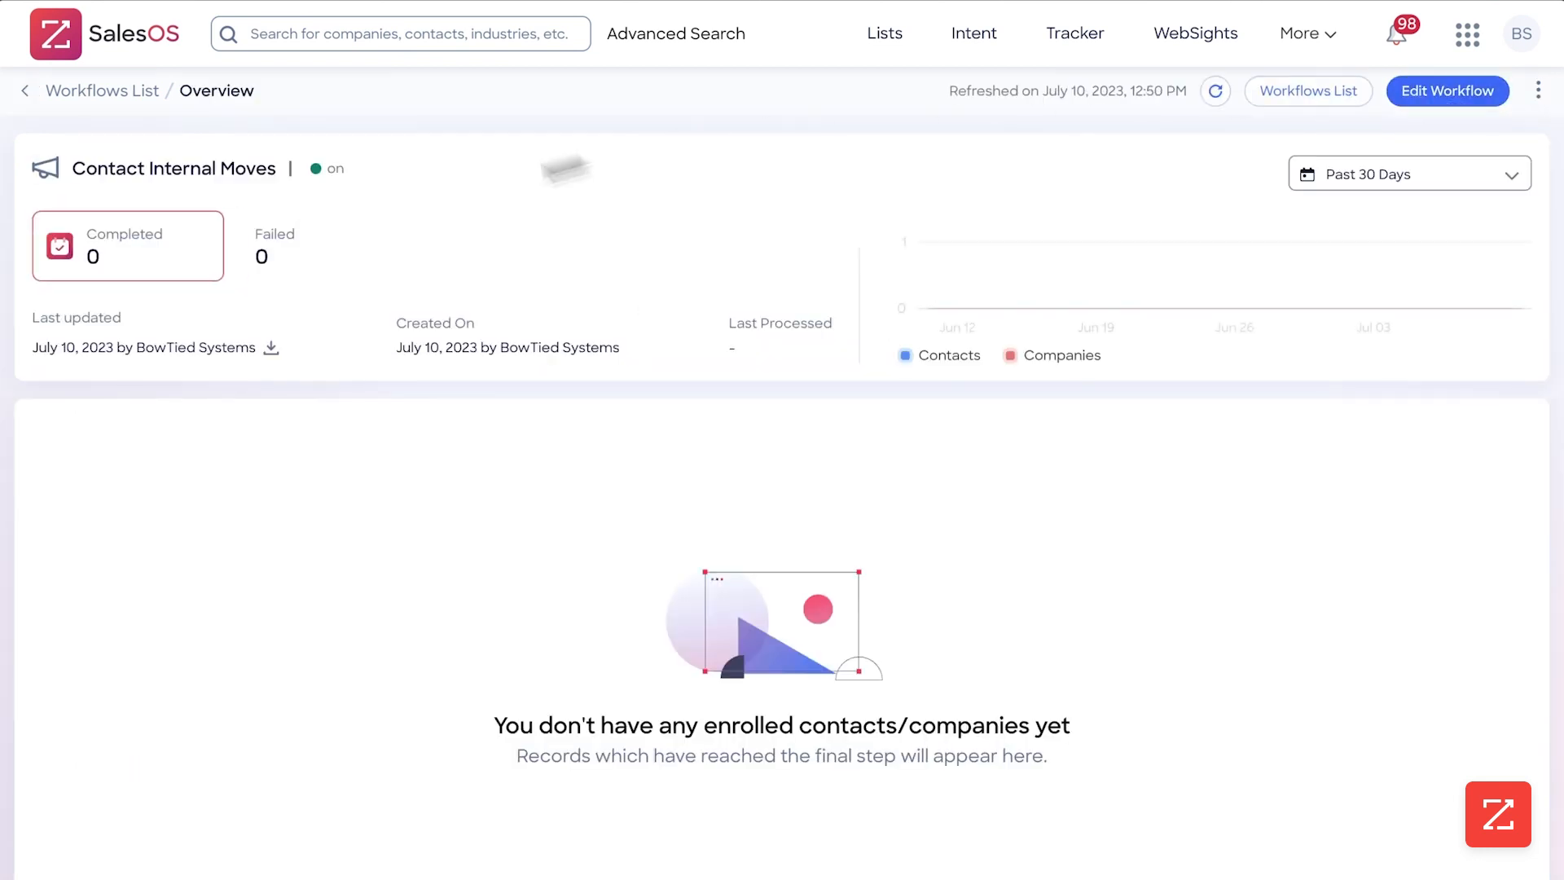